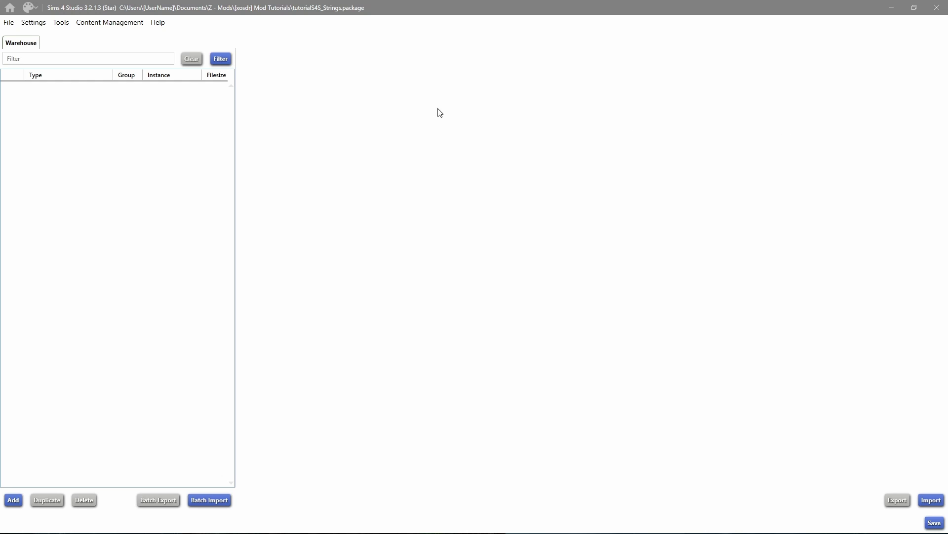
# Step: Return to the start page and reopen the recent project tutorialS4S_Strings.package
pyautogui.click(325, 7)
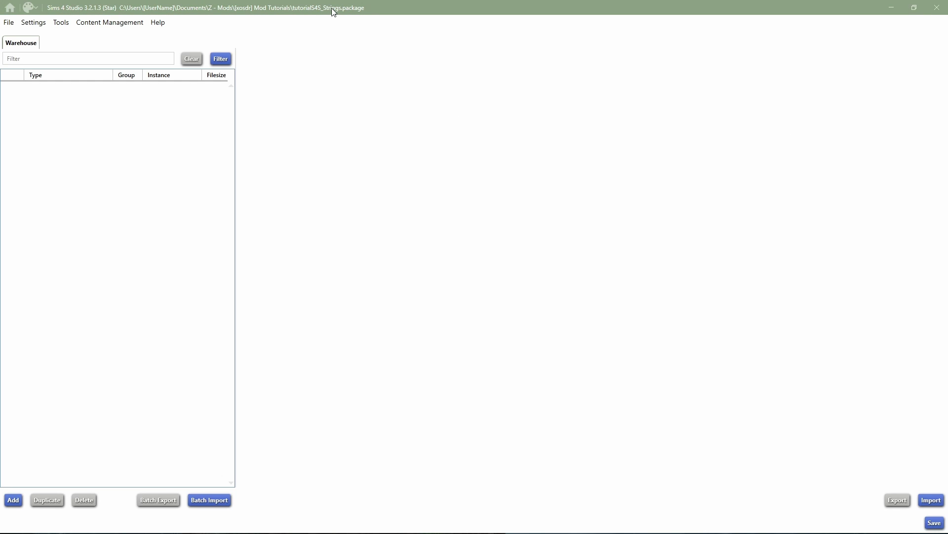
pyautogui.click(10, 7)
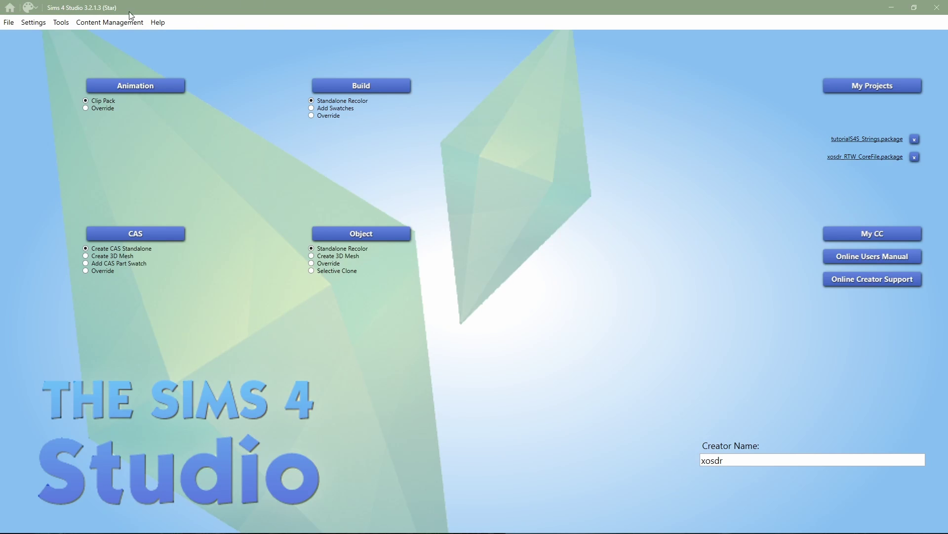
pyautogui.click(852, 141)
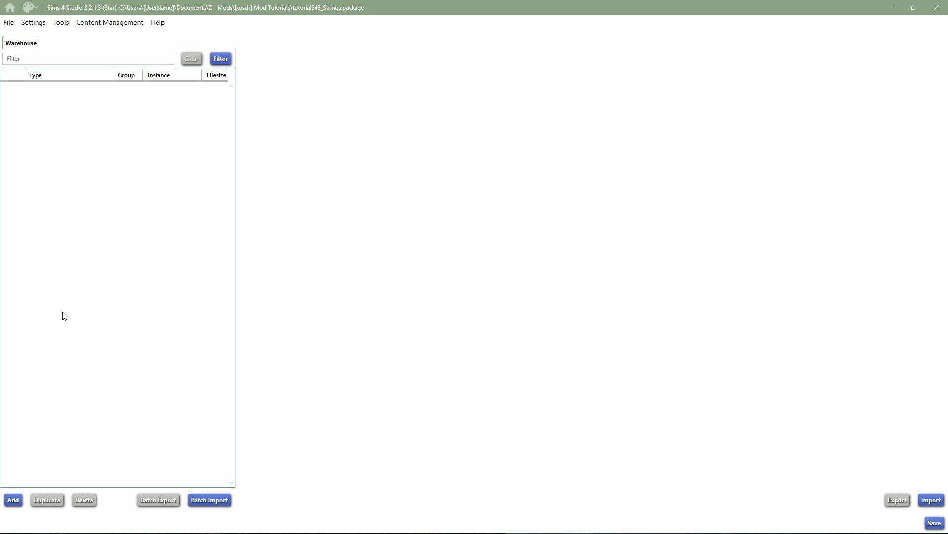
pyautogui.click(17, 502)
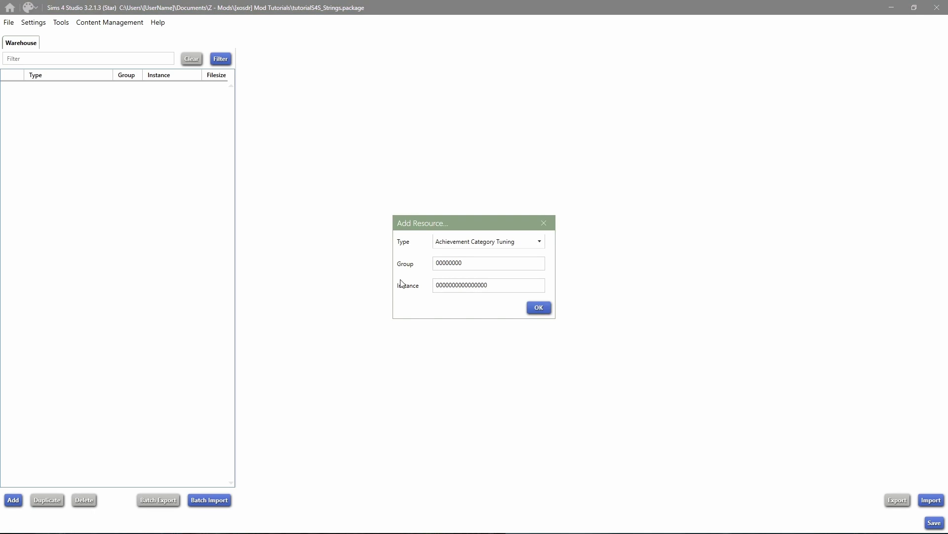
pyautogui.click(440, 243)
pyautogui.scroll(-20, 455, 399)
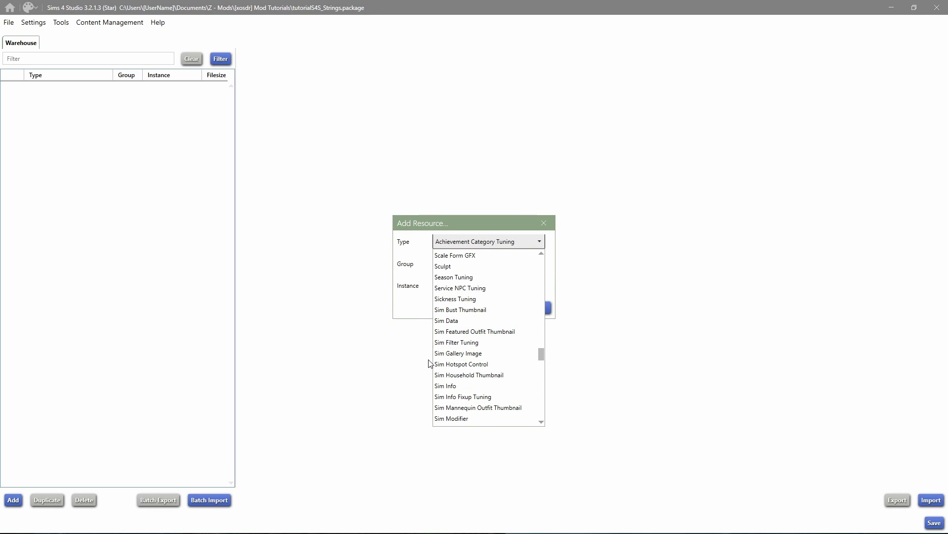
pyautogui.click(544, 223)
pyautogui.click(543, 224)
# Step: Use String Table Lookup to add the English string "Recolorable 1x1 Box With Glass" to the current package, then close the lookup
pyautogui.click(60, 23)
pyautogui.click(69, 67)
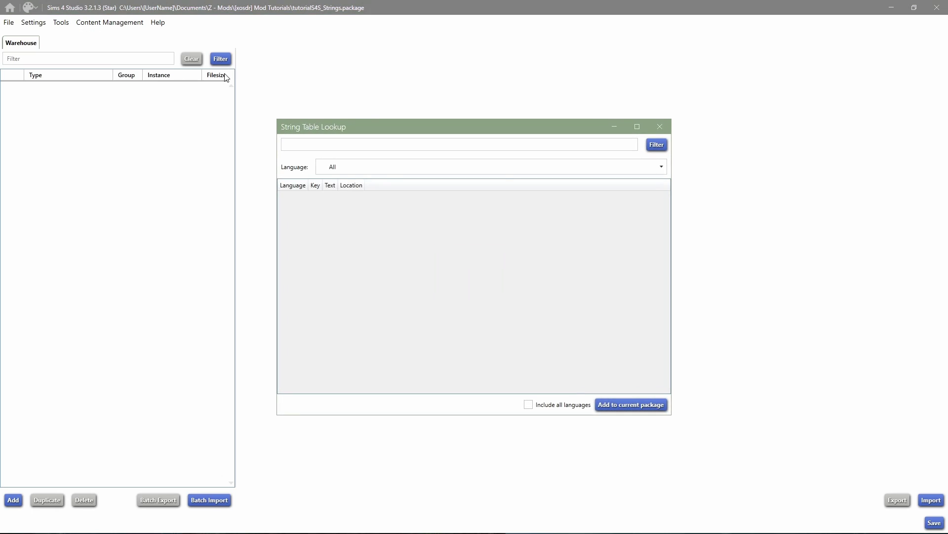
pyautogui.click(416, 197)
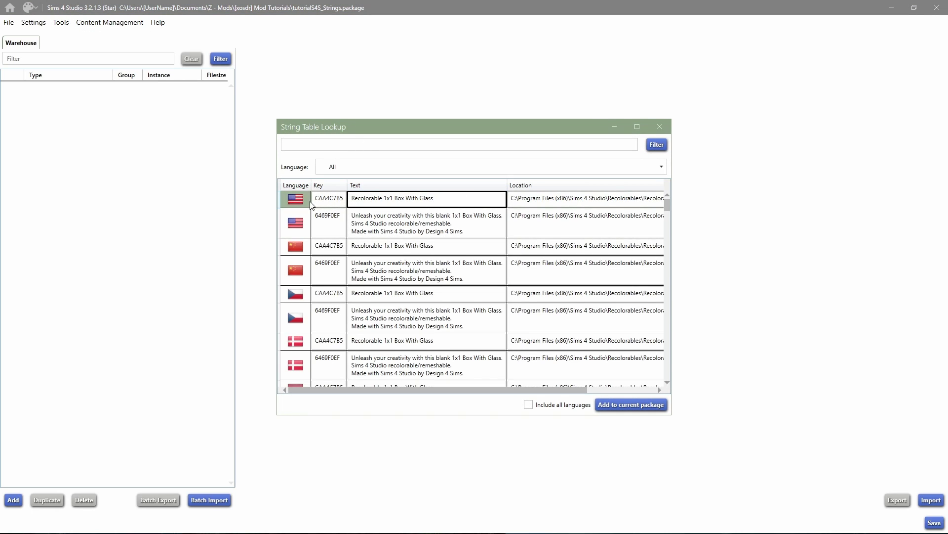
pyautogui.click(613, 404)
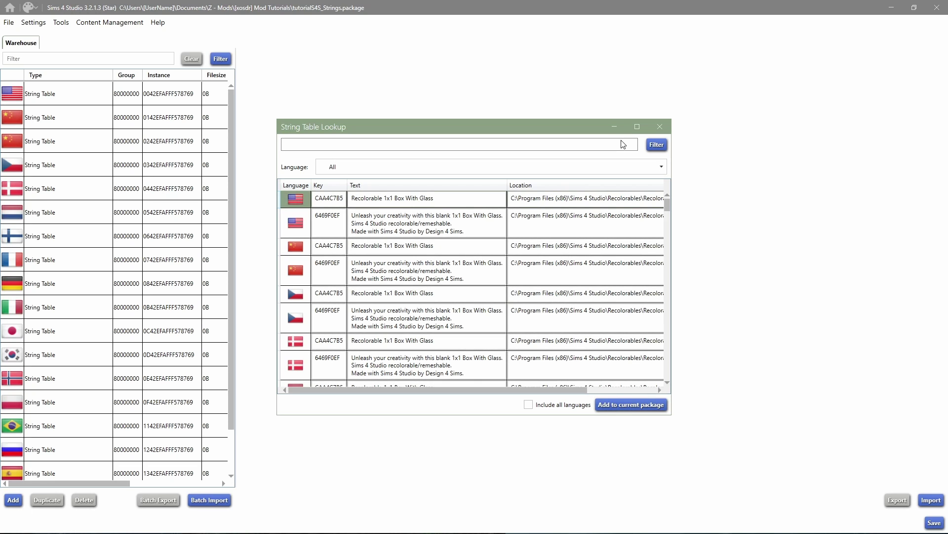
pyautogui.click(660, 127)
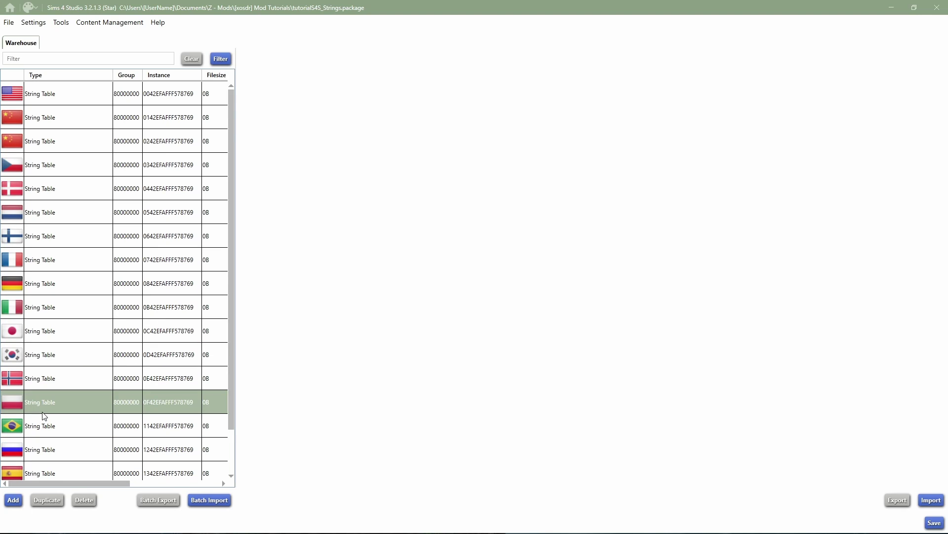
# Step: Look through the package's string tables for each language and view the Dutch table's data
pyautogui.scroll(-1, 63, 373)
pyautogui.scroll(1, 59, 376)
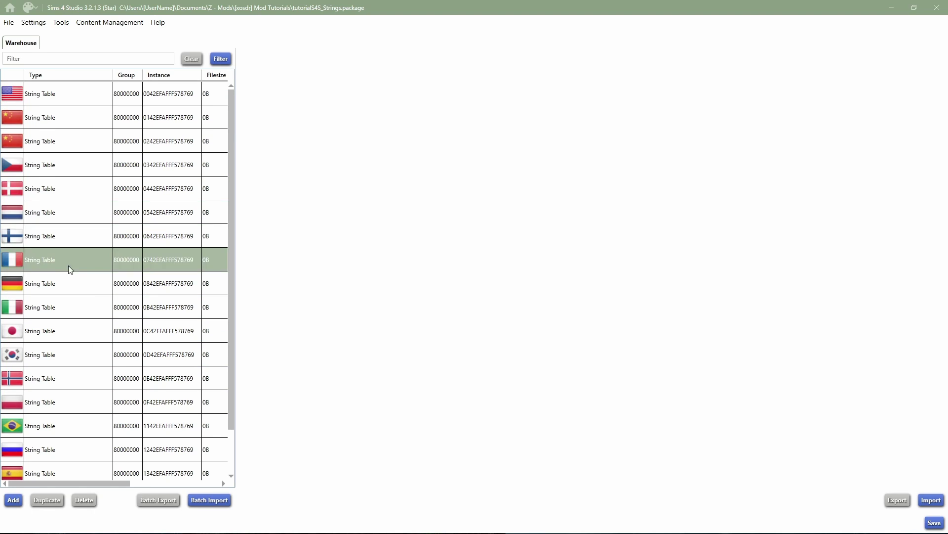
pyautogui.scroll(-1, 30, 402)
pyautogui.scroll(1, 29, 401)
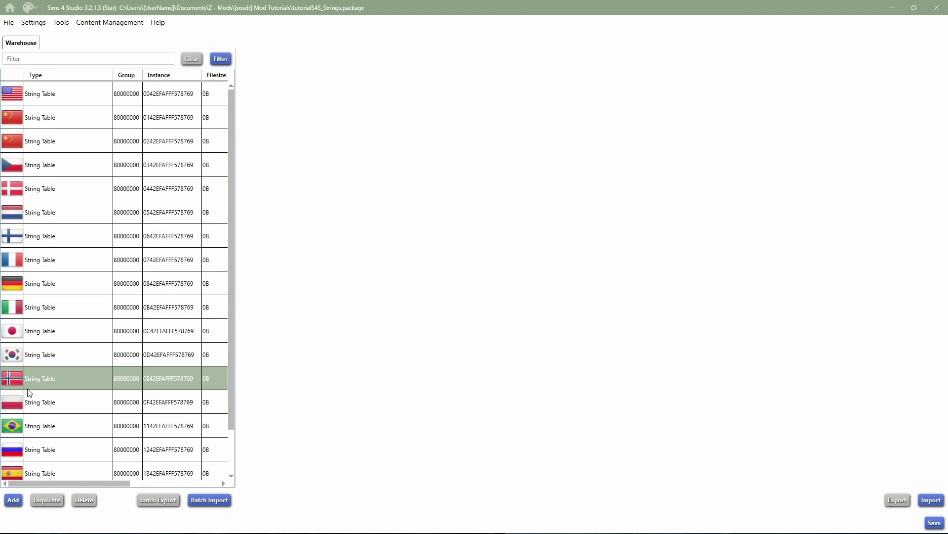
pyautogui.click(6, 218)
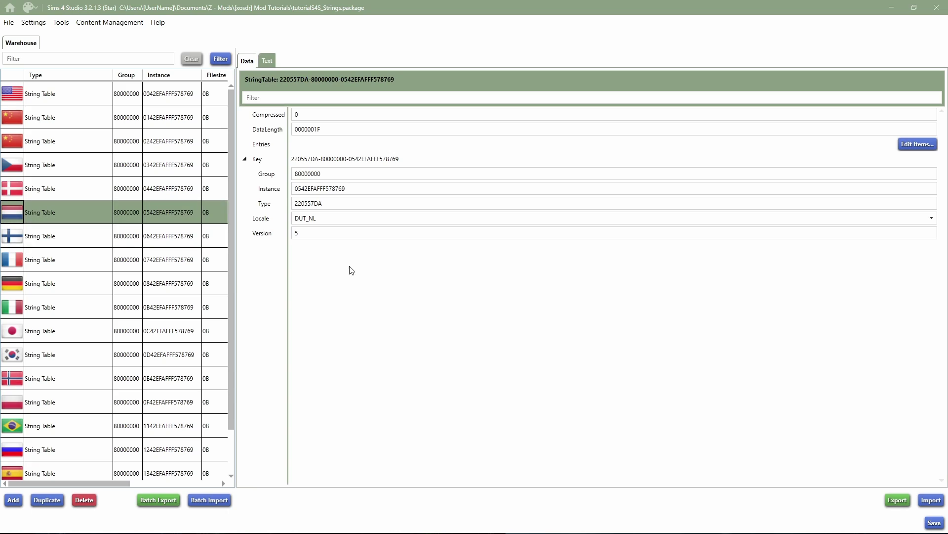
# Step: Set the value of the Dutch string table's entry to "huhuhduehd" and leave the entry editor
pyautogui.click(916, 144)
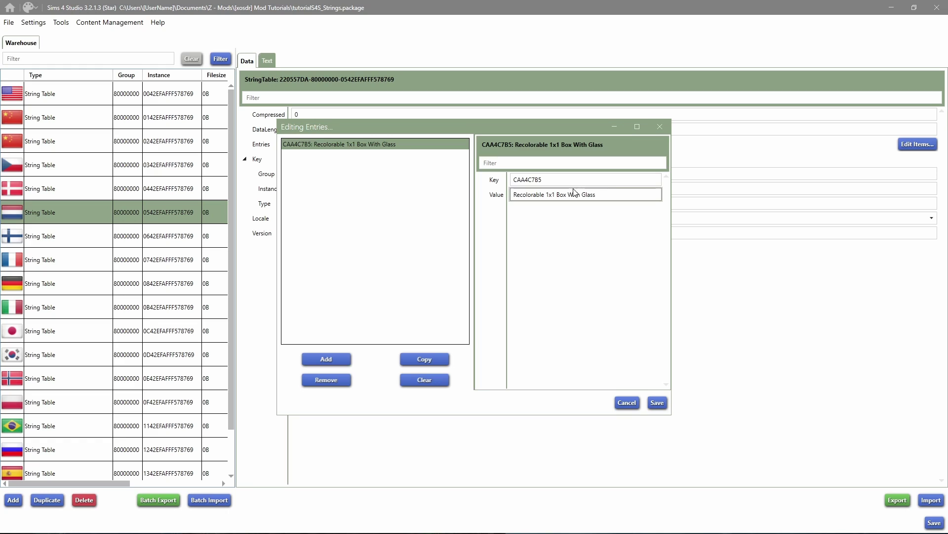
pyautogui.moveTo(575, 184); pyautogui.dragTo(509, 184)
pyautogui.click(517, 181)
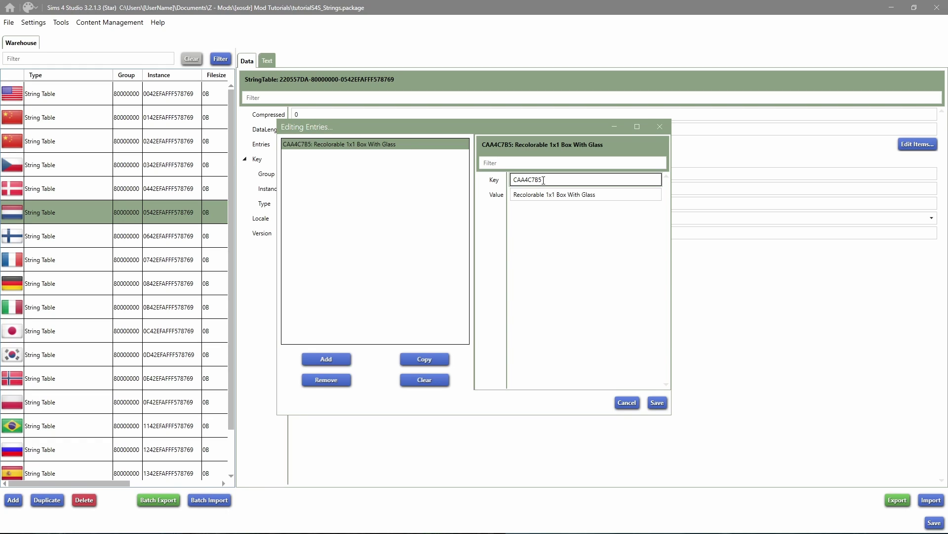
pyautogui.click(596, 193)
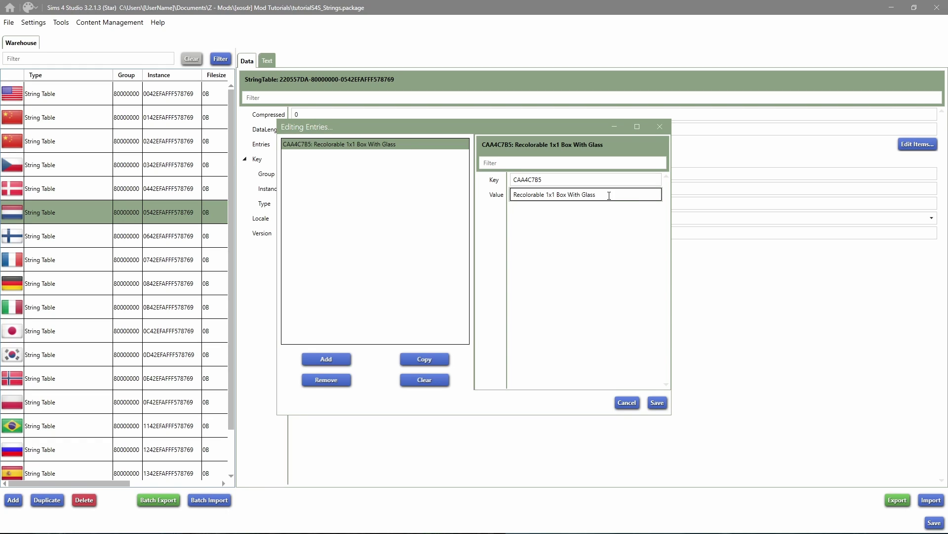
pyautogui.moveTo(607, 195); pyautogui.dragTo(533, 193)
pyautogui.hotkey('ctrl', 'a')
pyautogui.write('huhuhduehd')
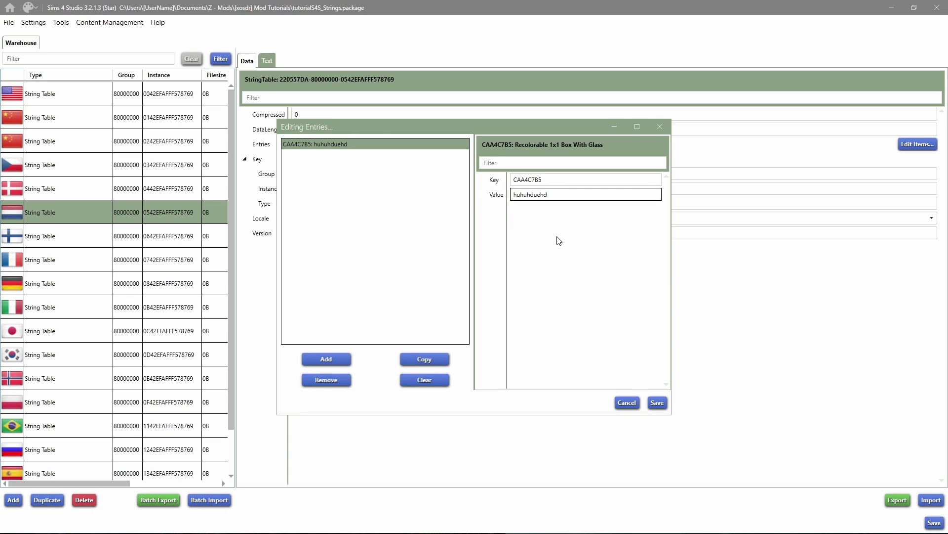
pyautogui.press('Escape')
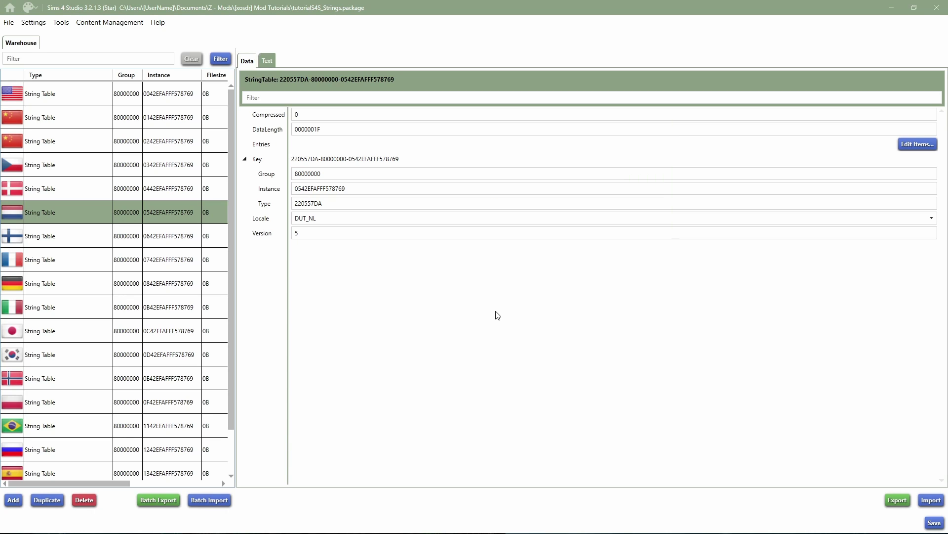
# Step: Compare the entry text of the Dutch string table with that of the Danish one
pyautogui.click(265, 61)
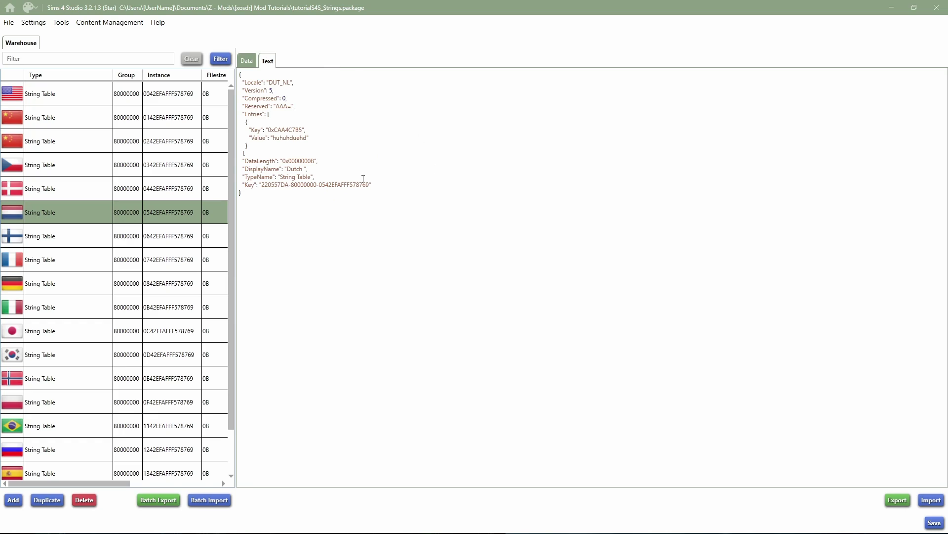
pyautogui.moveTo(270, 138); pyautogui.dragTo(310, 138)
pyautogui.click(22, 186)
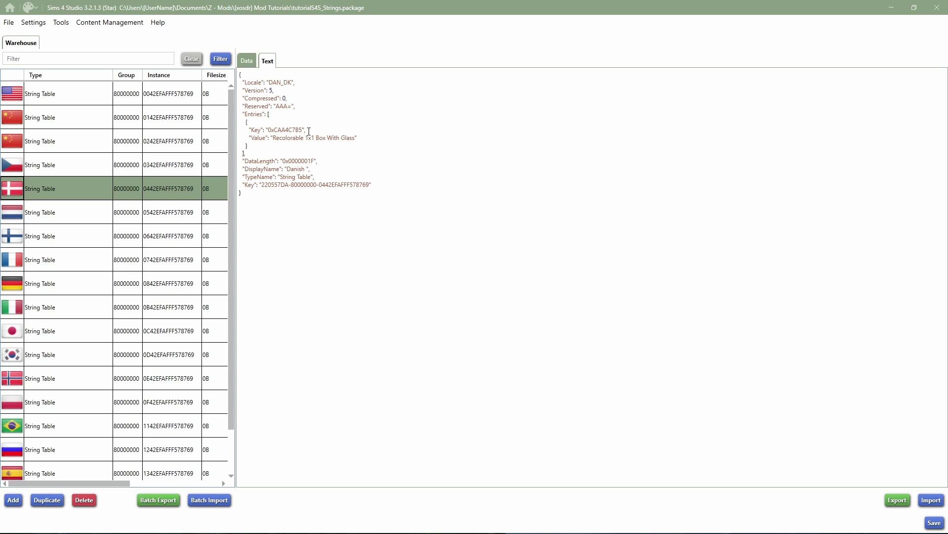
pyautogui.click(15, 203)
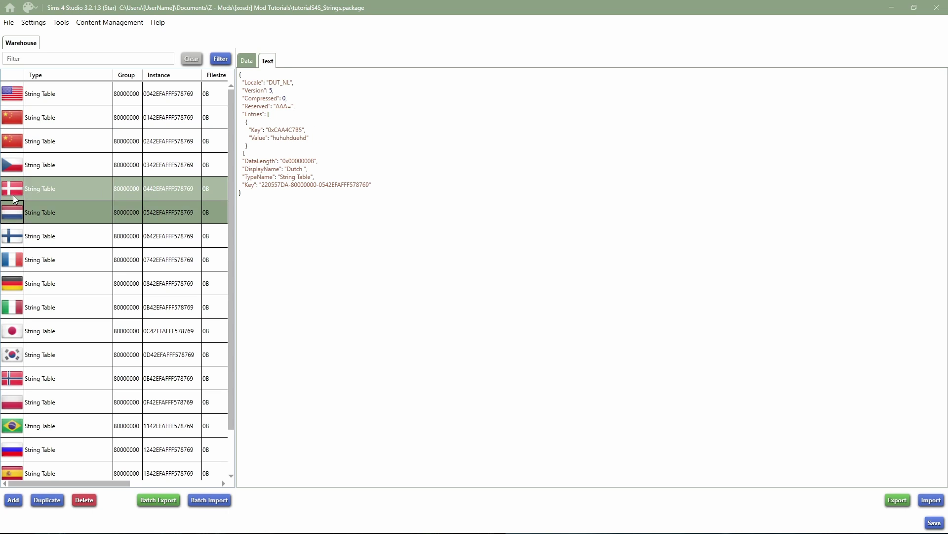
# Step: Delete every string table except the Dutch one from the package
pyautogui.click(14, 198)
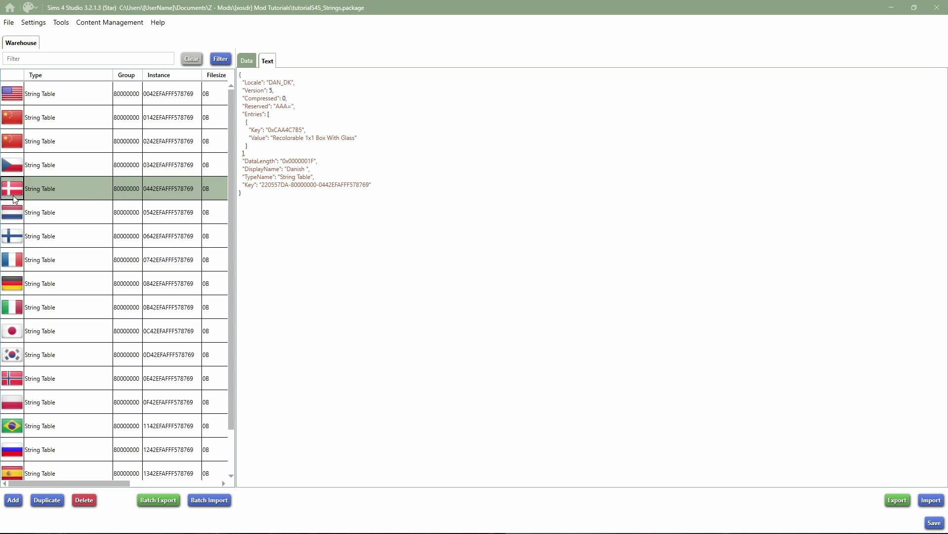
pyautogui.keyDown('shift'); pyautogui.click(14, 97); pyautogui.keyUp('shift')
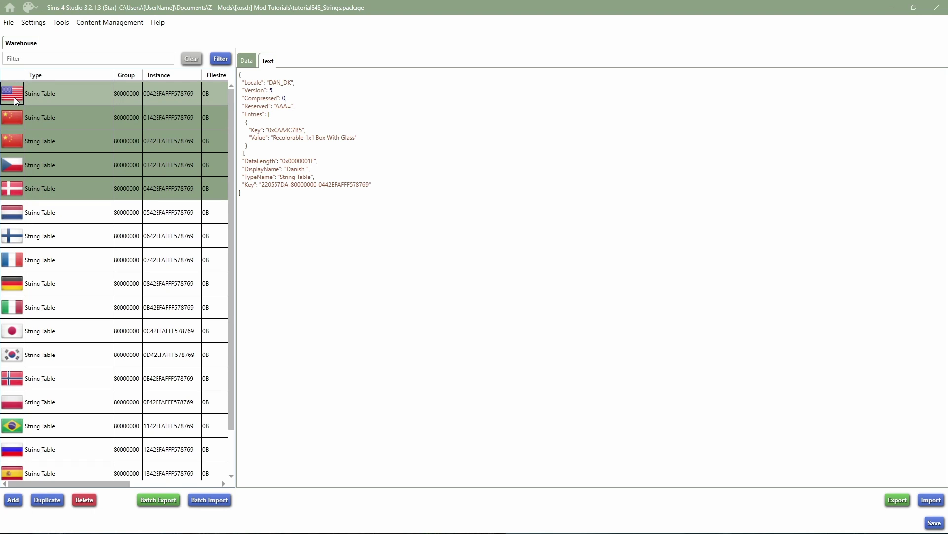
pyautogui.press('Delete')
pyautogui.click(15, 117)
pyautogui.keyDown('shift'); pyautogui.click(15, 387); pyautogui.keyUp('shift')
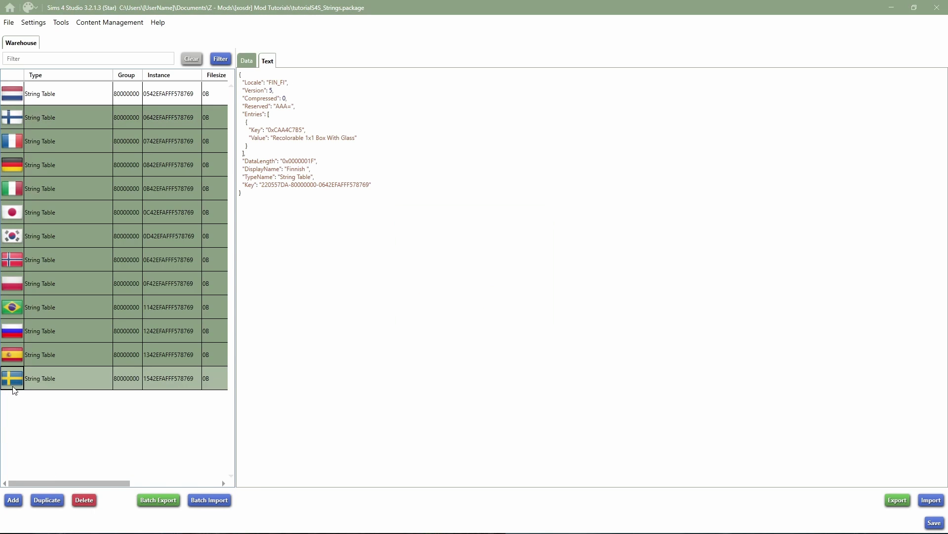
pyautogui.press('Delete')
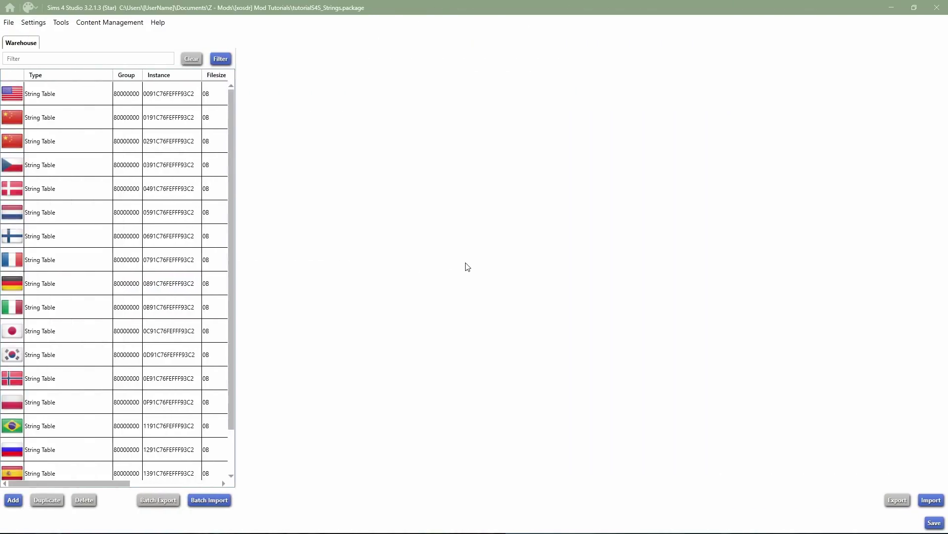
# Step: Delete every string table except the English one from the package
pyautogui.click(37, 120)
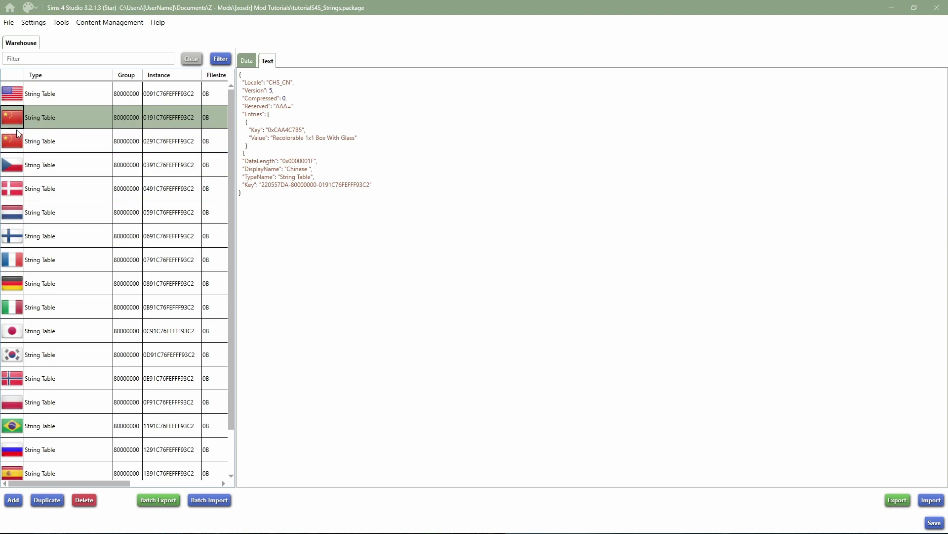
pyautogui.scroll(-1, 59, 383)
pyautogui.click(45, 451)
pyautogui.hotkey('ctrl', 'a')
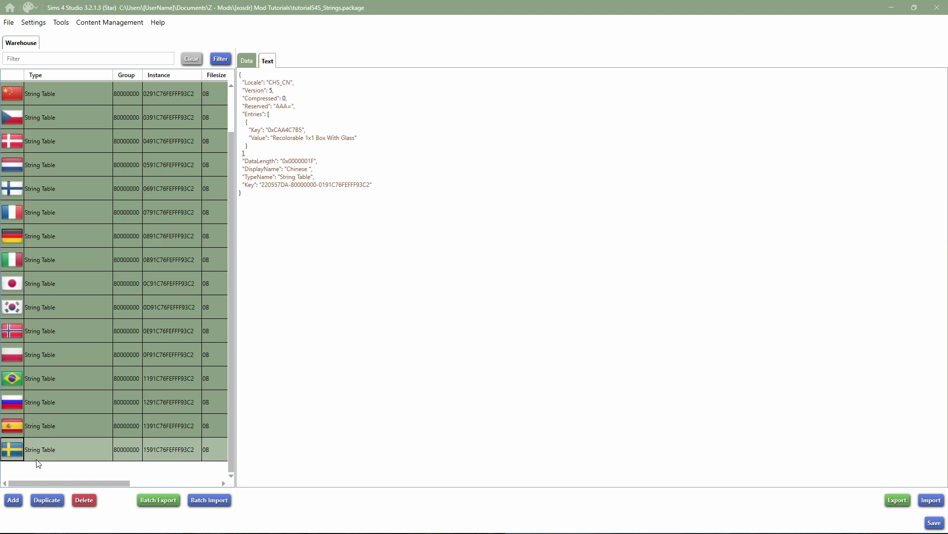
pyautogui.click(79, 500)
pyautogui.click(534, 319)
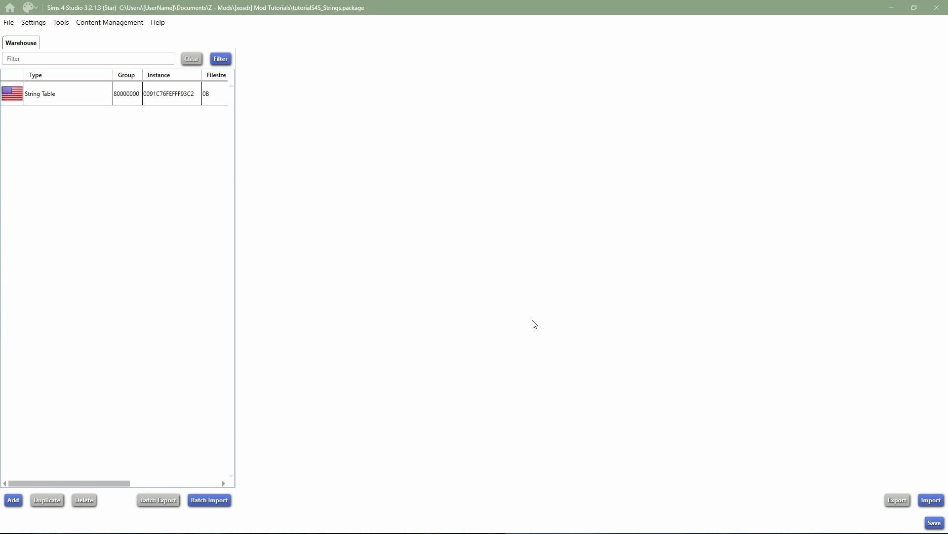
# Step: Check the English string table's text and data, and open its entries for editing
pyautogui.click(21, 102)
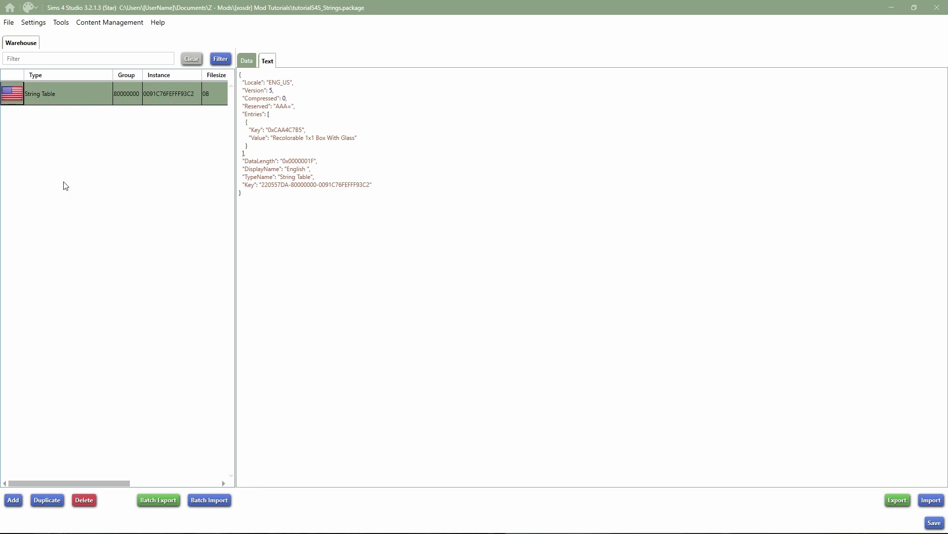
pyautogui.click(244, 60)
pyautogui.click(917, 144)
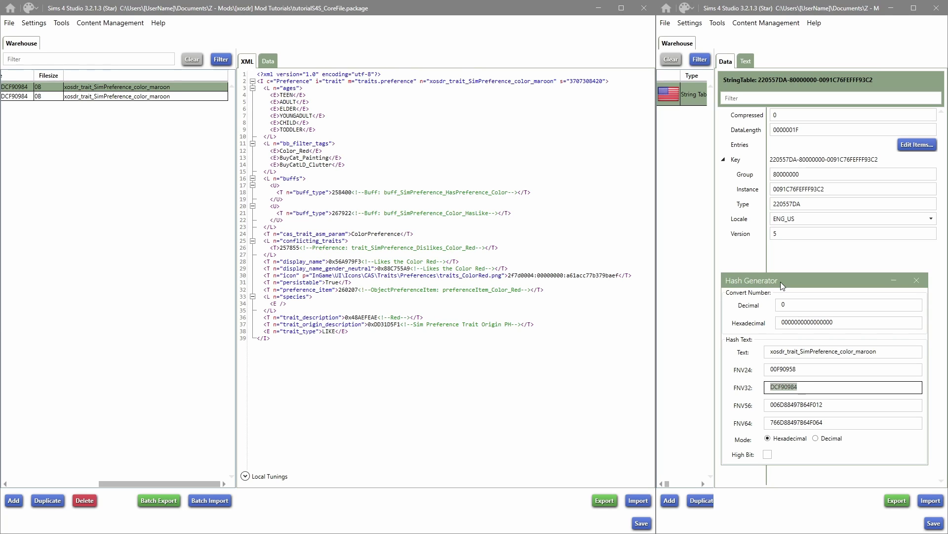
# Step: Highlight the display_name comment "Likes the Color Red" in the tutorialS4S_CoreFile.package tuning and move the Hash Generator aside
pyautogui.moveTo(375, 261); pyautogui.dragTo(437, 262)
pyautogui.click(551, 85)
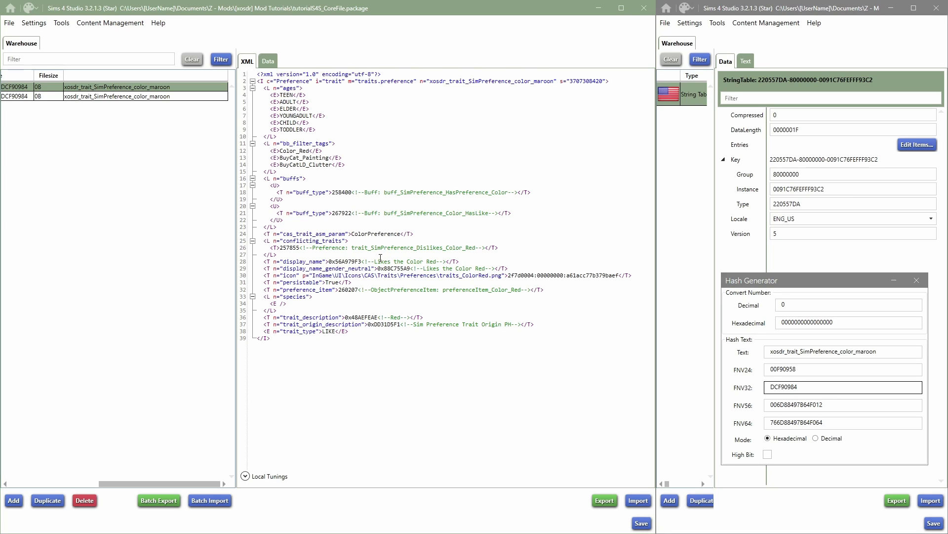
pyautogui.moveTo(375, 262); pyautogui.dragTo(436, 262)
pyautogui.moveTo(772, 282); pyautogui.dragTo(58, 135)
# Step: Remove the "Recolorable 1x1 Box With Glass" entry from the English string table, keeping the tuning XML in view
pyautogui.click(917, 144)
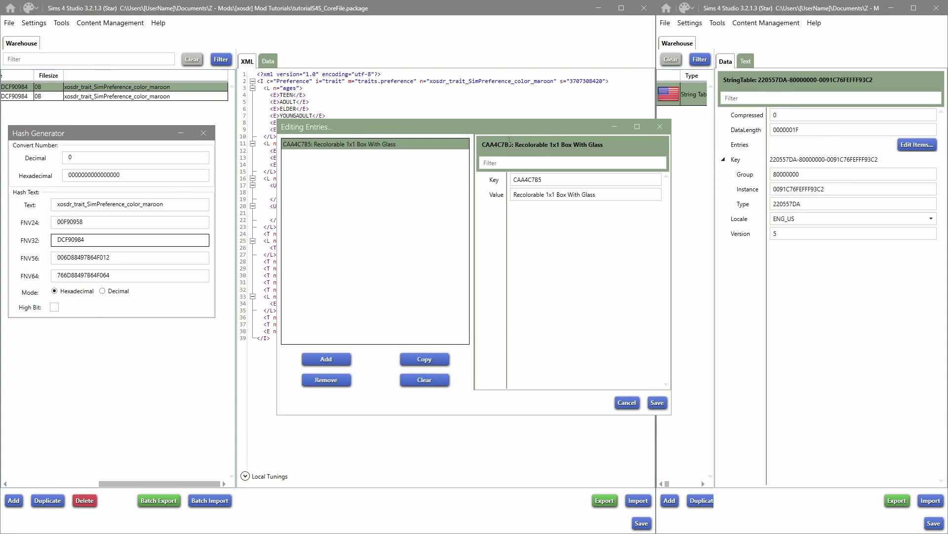
pyautogui.moveTo(494, 128); pyautogui.dragTo(752, 138)
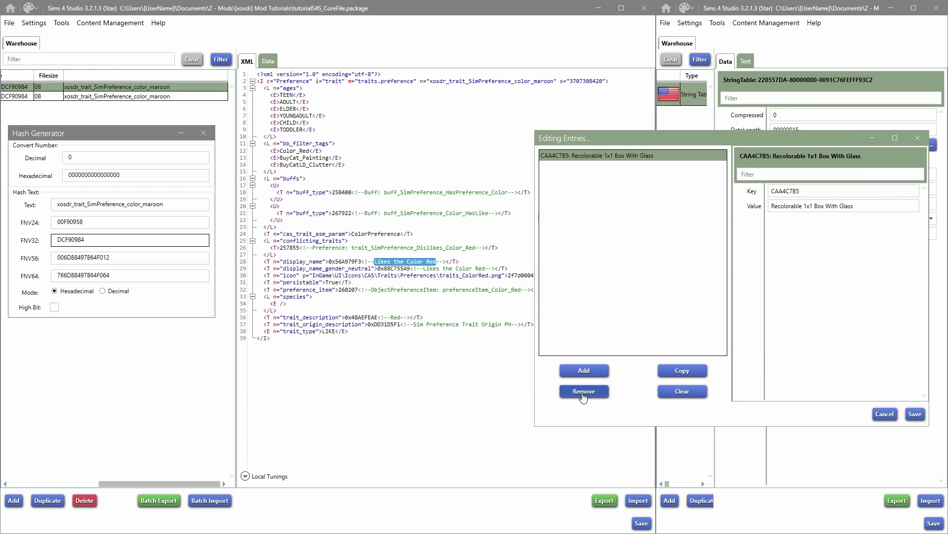
pyautogui.click(583, 392)
pyautogui.moveTo(657, 140); pyautogui.dragTo(667, 195)
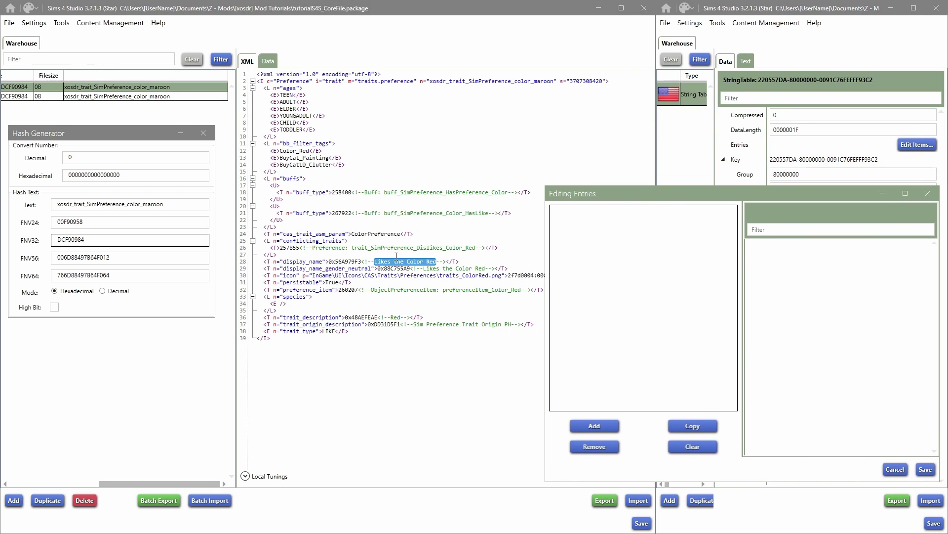
# Step: Copy the display_name key 56A979F3 from the tuning XML and add a new string table entry with that key
pyautogui.click(349, 265)
pyautogui.moveTo(335, 262); pyautogui.dragTo(362, 262)
pyautogui.hotkey('ctrl', 'c')
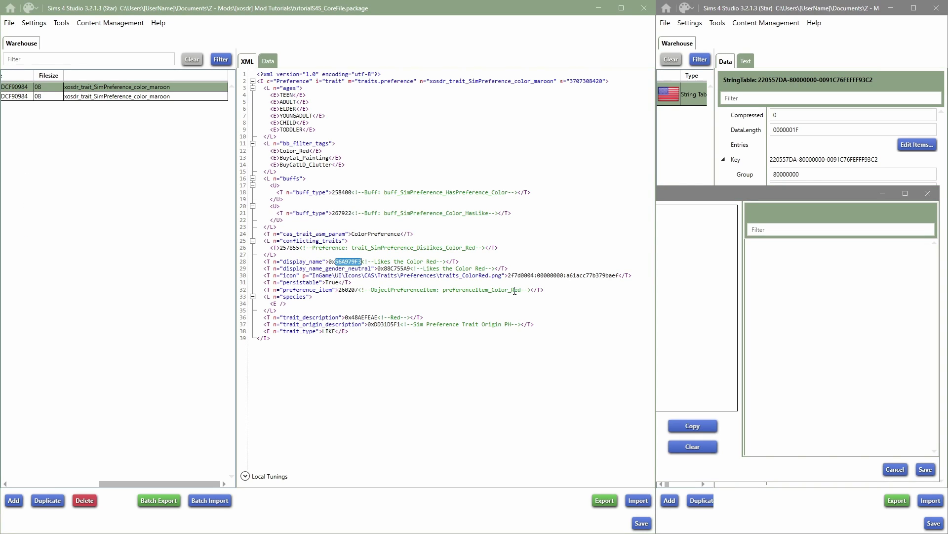
pyautogui.click(692, 296)
pyautogui.click(594, 426)
pyautogui.click(832, 247)
pyautogui.hotkey('ctrl', 'a')
pyautogui.hotkey('ctrl', 'v')
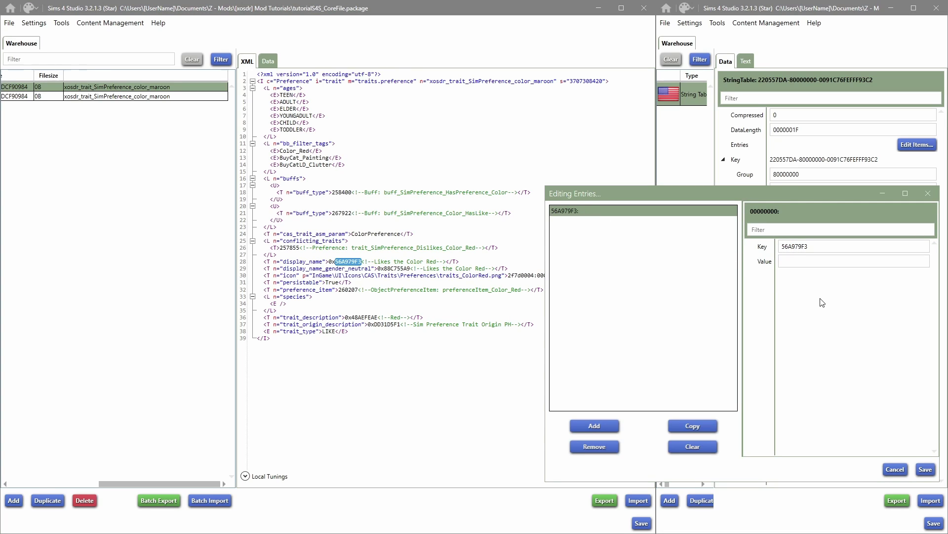
# Step: Set the value of the new 56A979F3 string table entry to "Likes the color Maroon"
pyautogui.click(804, 265)
pyautogui.write('Like the color Maroon')
pyautogui.click(822, 262)
pyautogui.write('s')
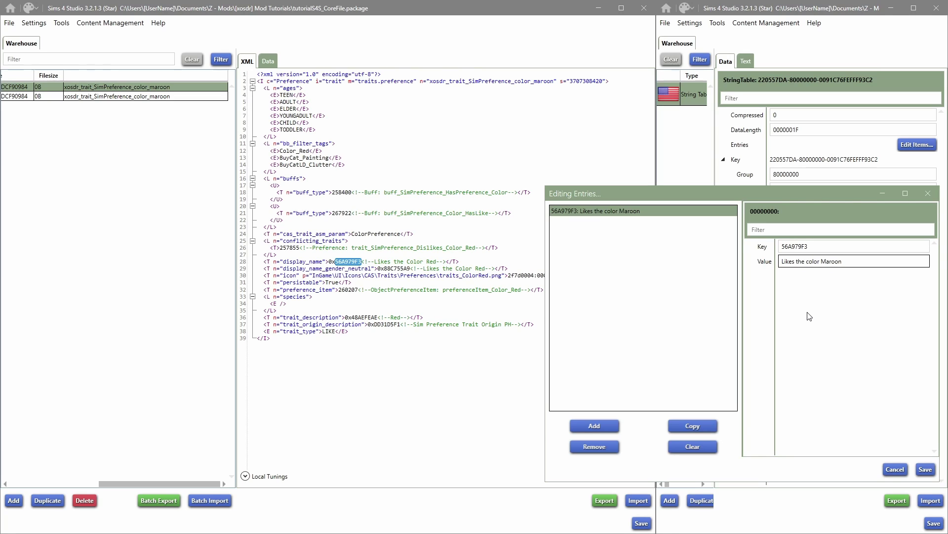
# Step: Hash the text "xosdr_trait_SimPreference_color_maroon1" in the Hash Generator and copy its FNV32 value
pyautogui.hotkey('ctrl', 'shift', 'h')
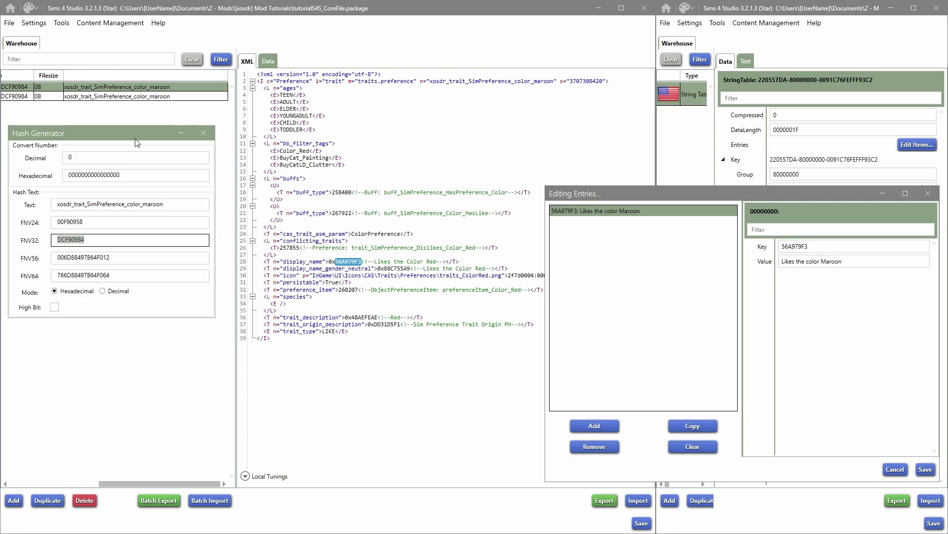
pyautogui.click(181, 207)
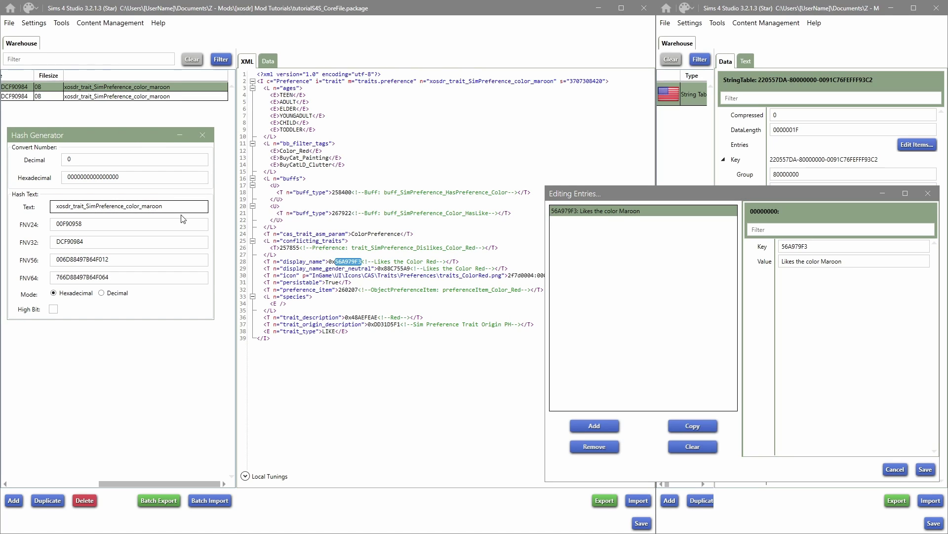
pyautogui.write('1')
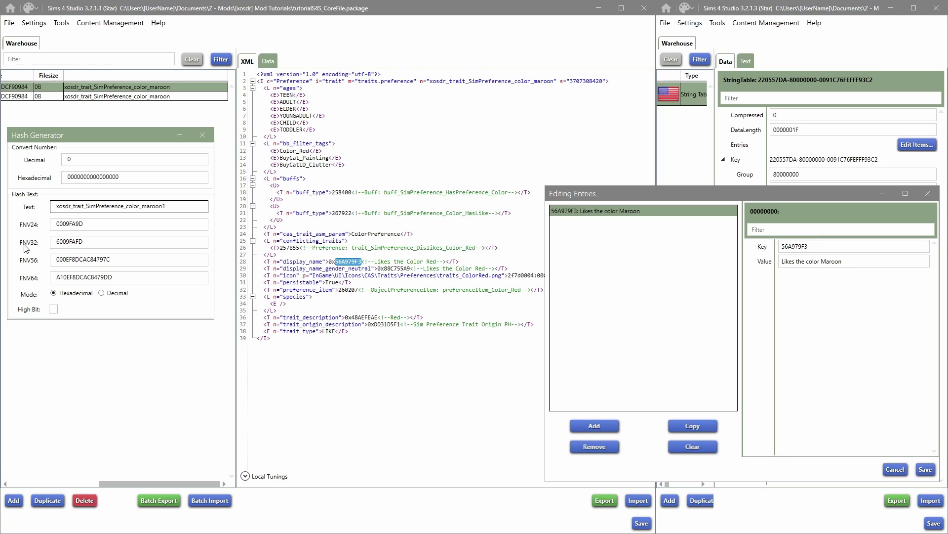
pyautogui.doubleClick(82, 241)
pyautogui.hotkey('ctrl', 'c')
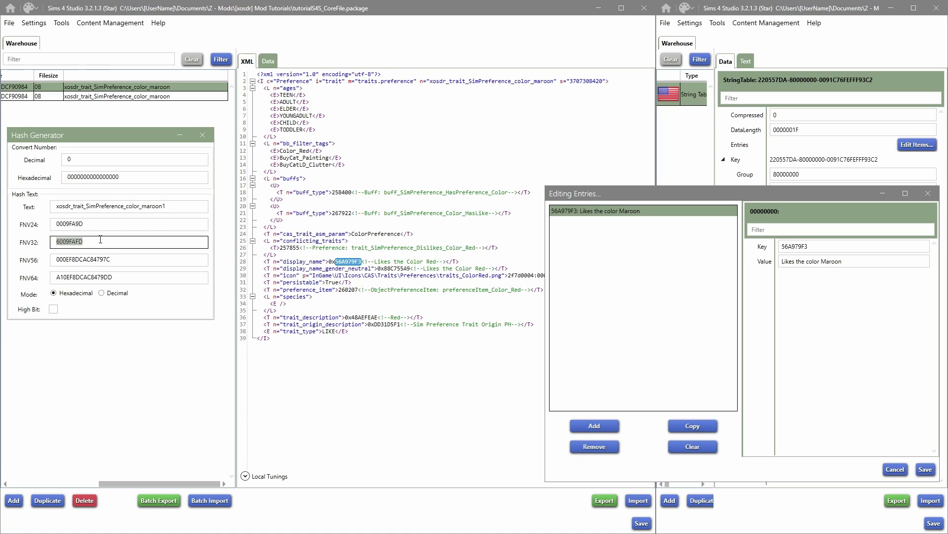
# Step: Replace the "Likes the color Maroon" entry's key with 6009FAFD and save the string table entries
pyautogui.click(822, 247)
pyautogui.hotkey('ctrl', 'a')
pyautogui.hotkey('ctrl', 'v')
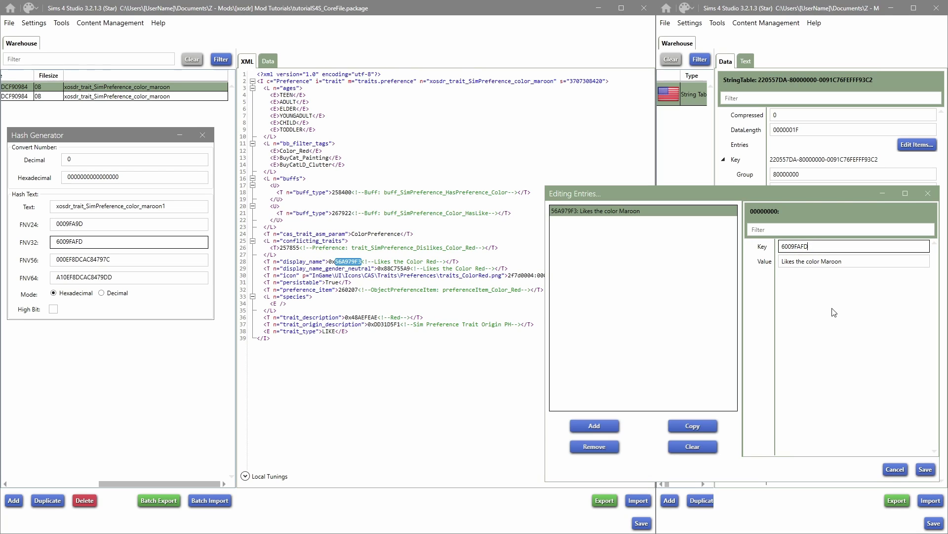
pyautogui.click(821, 261)
pyautogui.click(925, 468)
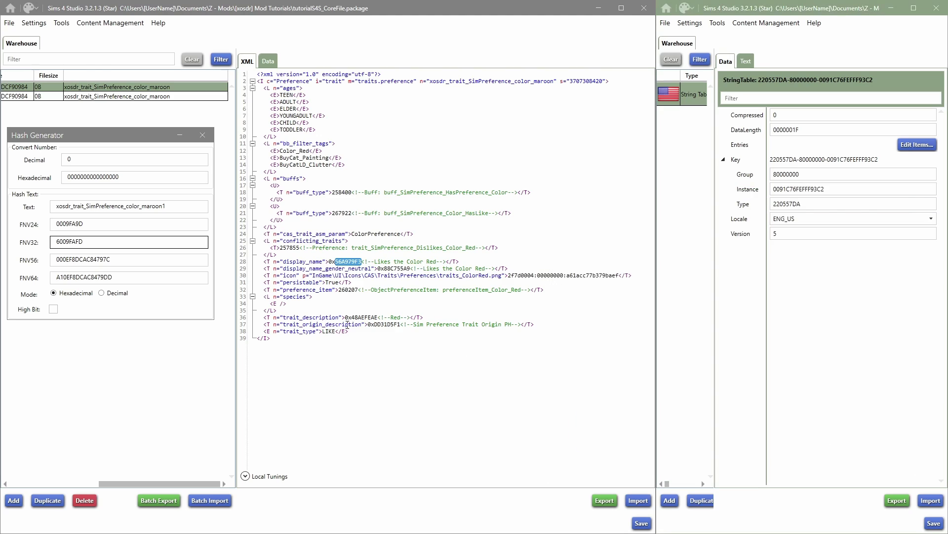
# Step: Change the tuning's display_name key to 0x6009FAFD and its comment to "Likes the Color Maroon"
pyautogui.click(337, 261)
pyautogui.moveTo(336, 261); pyautogui.dragTo(363, 262)
pyautogui.hotkey('ctrl', 'v')
pyautogui.doubleClick(430, 261)
pyautogui.write('Maroon')
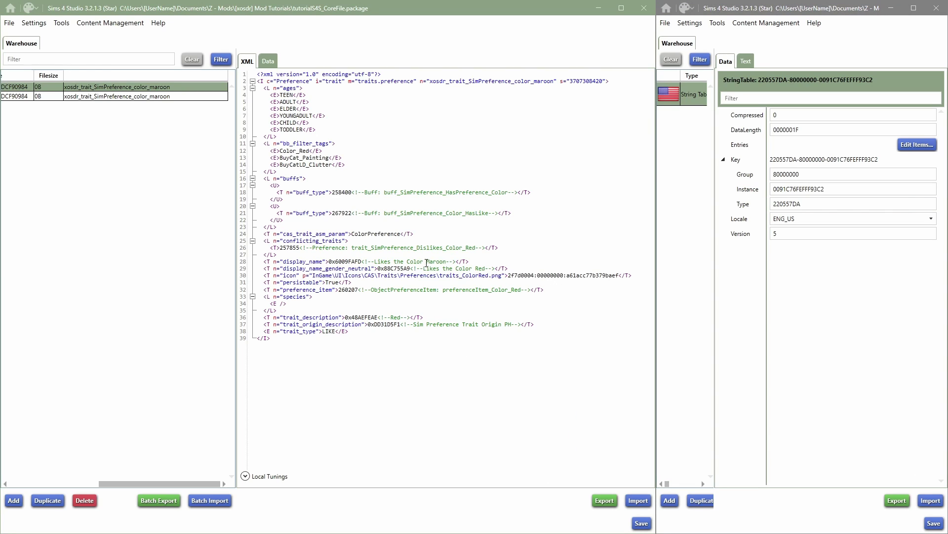
# Step: Compare the display_name key and comment in the tuning with the saved Maroon string table entry
pyautogui.moveTo(374, 262); pyautogui.dragTo(447, 261)
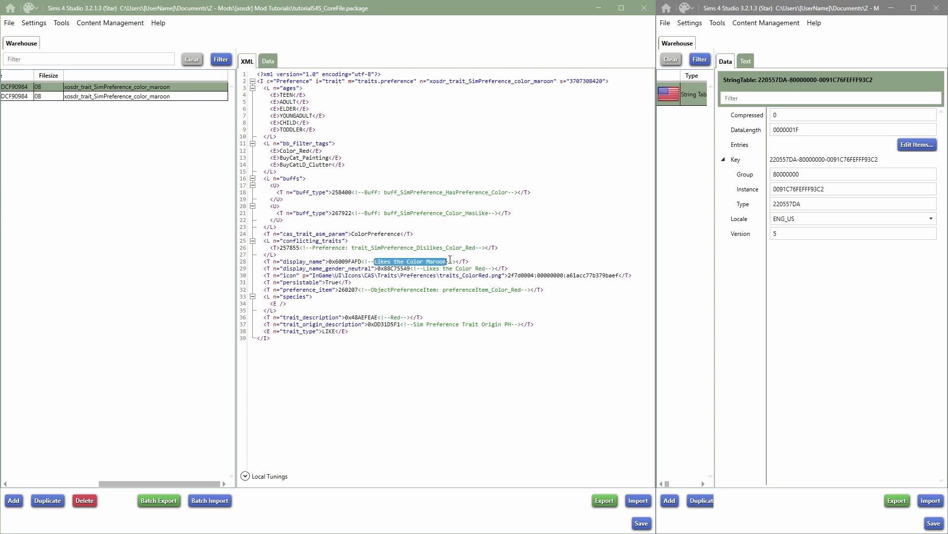
pyautogui.click(469, 261)
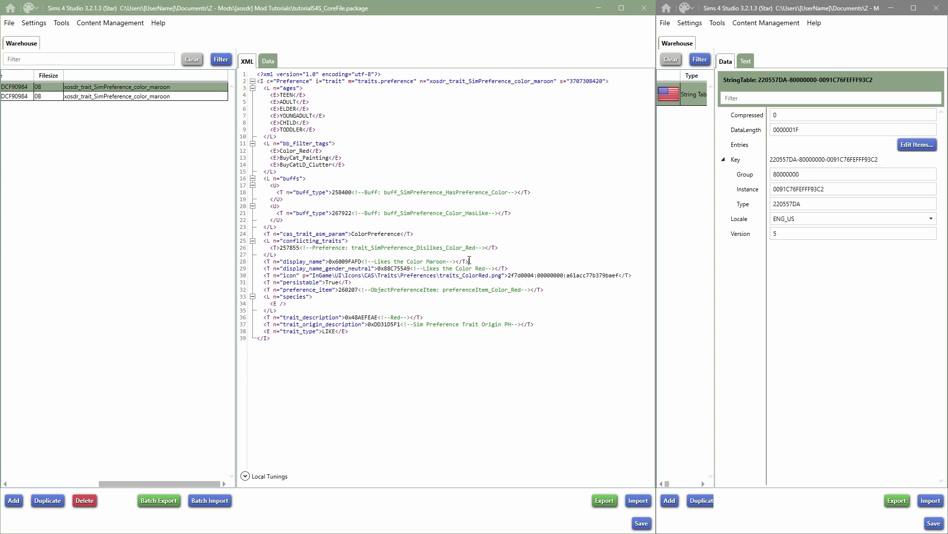
pyautogui.moveTo(446, 261); pyautogui.dragTo(361, 261)
pyautogui.click(355, 262)
pyautogui.click(915, 145)
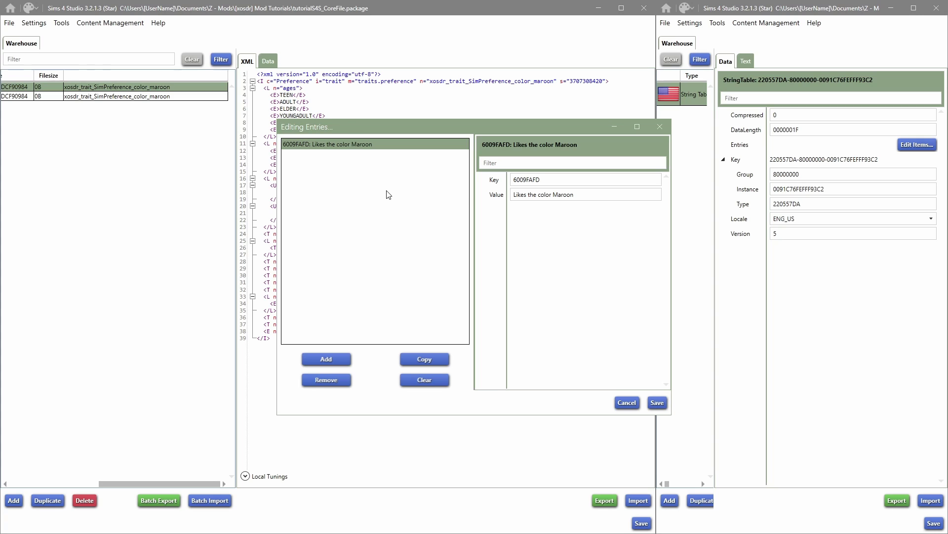
pyautogui.moveTo(432, 129); pyautogui.dragTo(947, 218)
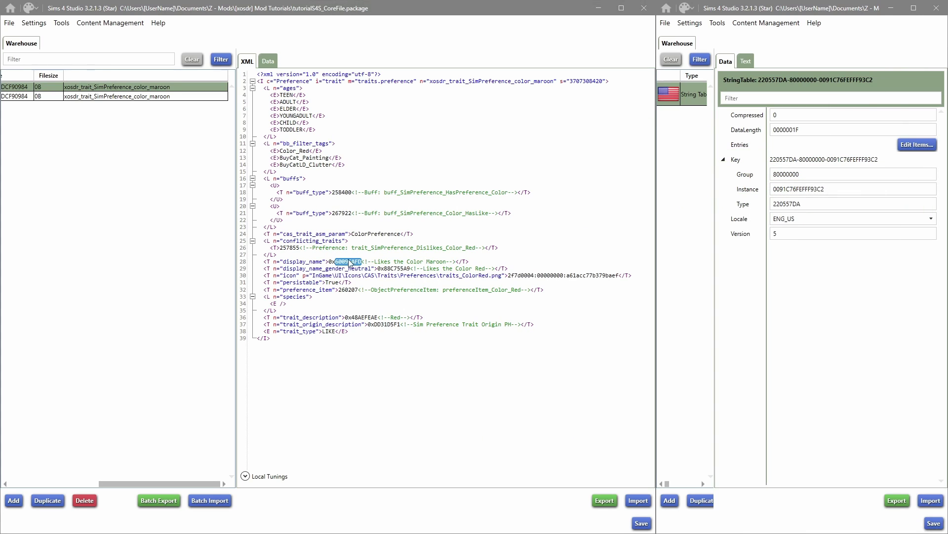
# Step: Try deleting the "Likes the Color Maroon" comment from the display_name line, and undo the deletion
pyautogui.click(373, 260)
pyautogui.hotkey('shift', 'Up')
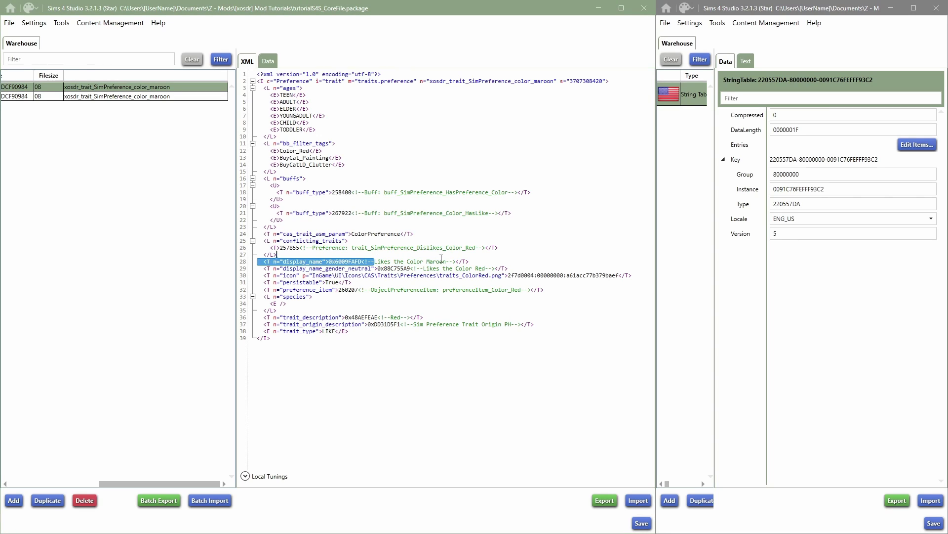
pyautogui.keyDown('shift'); pyautogui.click(446, 260); pyautogui.keyUp('shift')
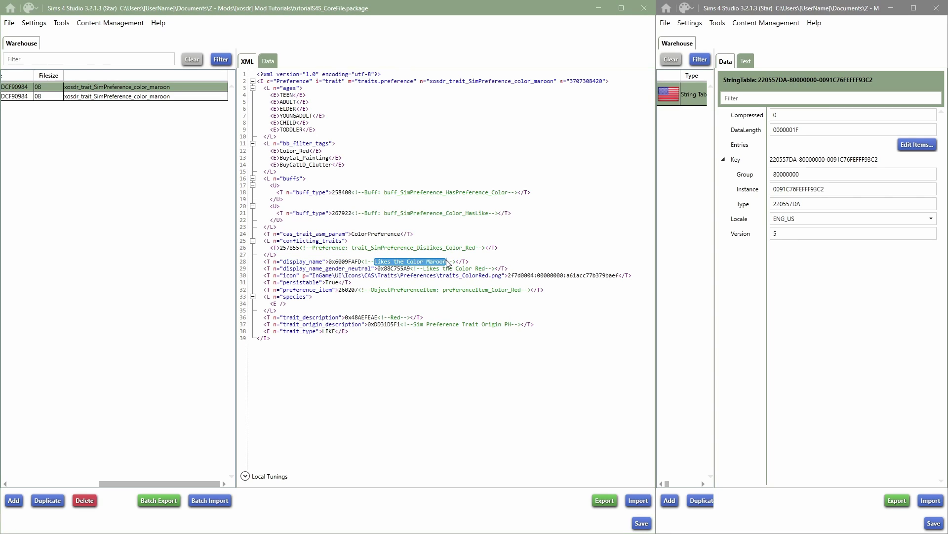
pyautogui.click(448, 260)
pyautogui.click(455, 260)
pyautogui.keyDown('shift'); pyautogui.click(377, 255); pyautogui.keyUp('shift')
pyautogui.keyDown('shift'); pyautogui.click(362, 260); pyautogui.keyUp('shift')
pyautogui.press('Delete')
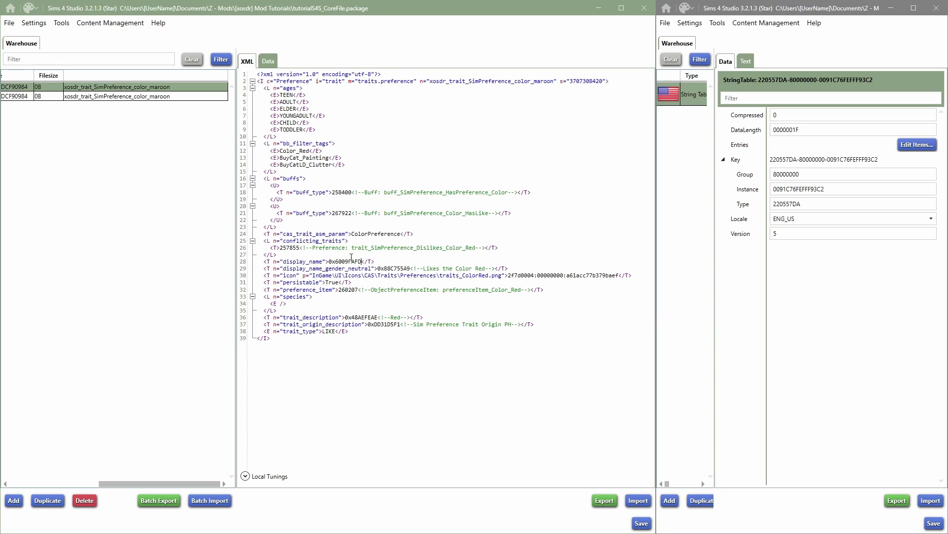
pyautogui.hotkey('ctrl', 'z')
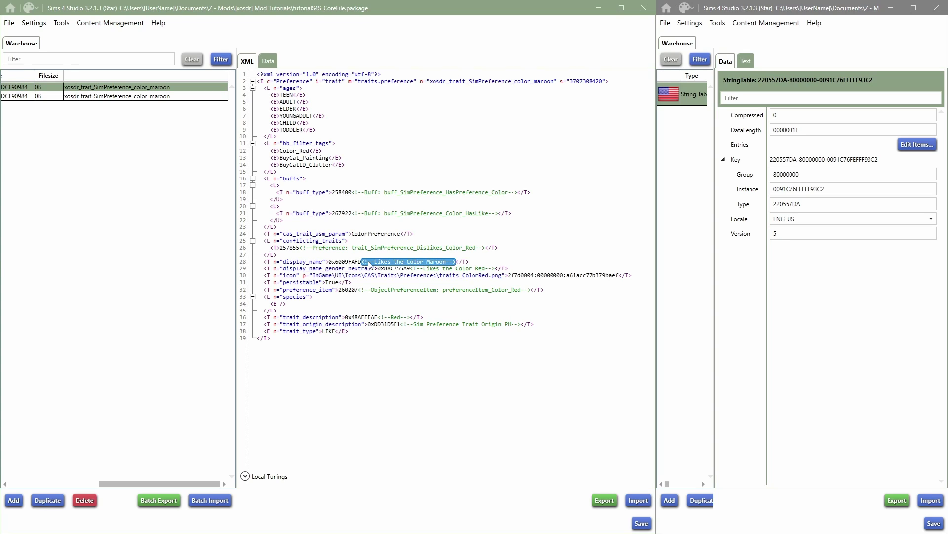
# Step: Copy the display_name key 0x6009FAFD with its Maroon comment over the display_name_gender_neutral key and comment
pyautogui.click(373, 258)
pyautogui.doubleClick(345, 261)
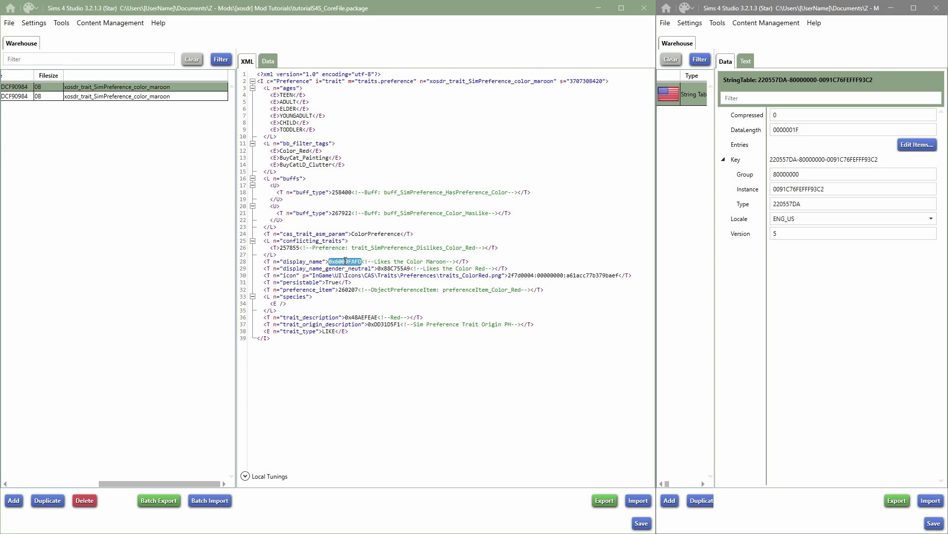
pyautogui.doubleClick(340, 262)
pyautogui.moveTo(341, 262); pyautogui.dragTo(447, 262)
pyautogui.hotkey('ctrl', 'c')
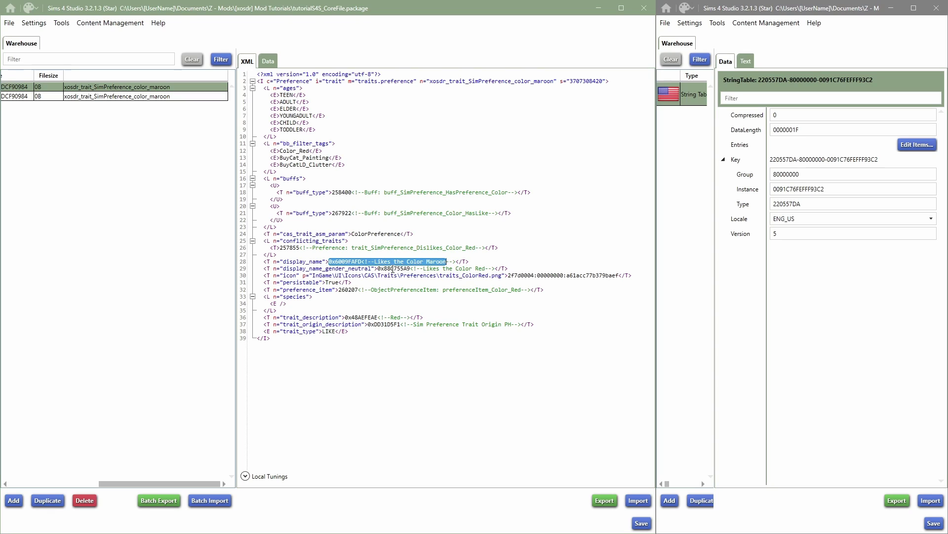
pyautogui.doubleClick(391, 269)
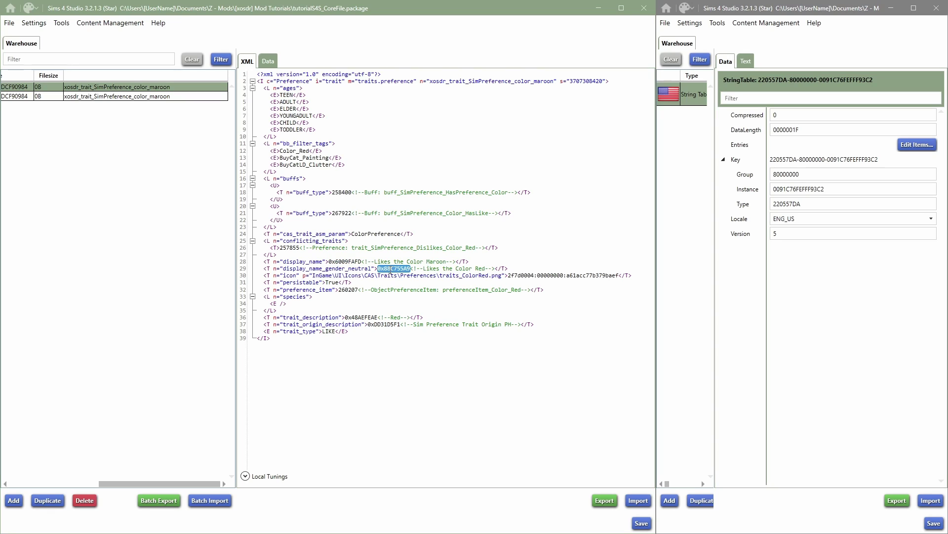
pyautogui.moveTo(391, 269); pyautogui.dragTo(480, 267)
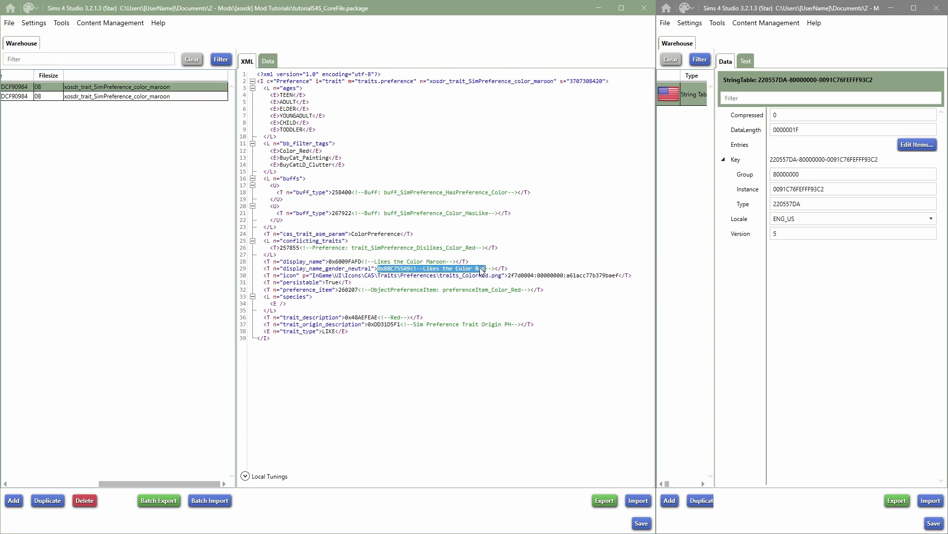
pyautogui.hotkey('ctrl', 'v')
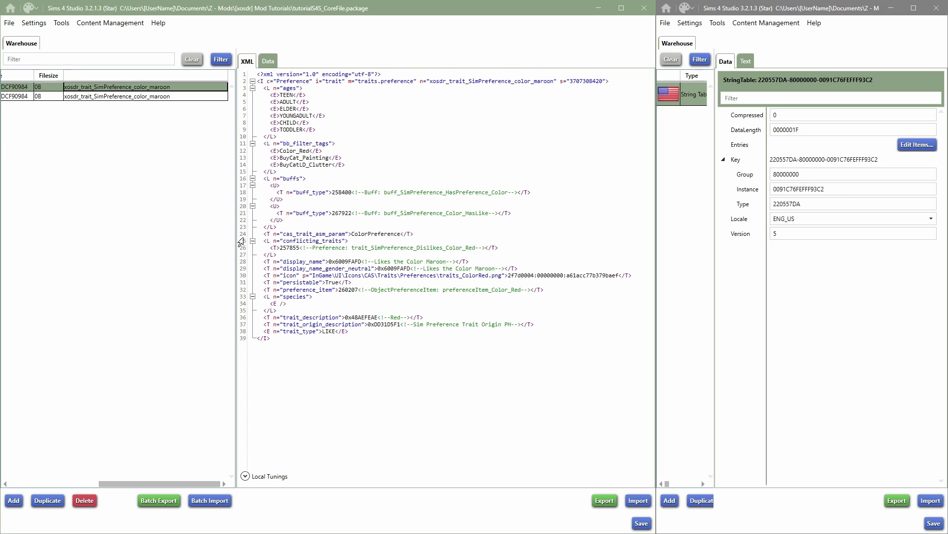
# Step: Copy the display_name key 0x6009FAFD from the tuning into the display_name of the maroon trait's SimData
pyautogui.doubleClick(347, 262)
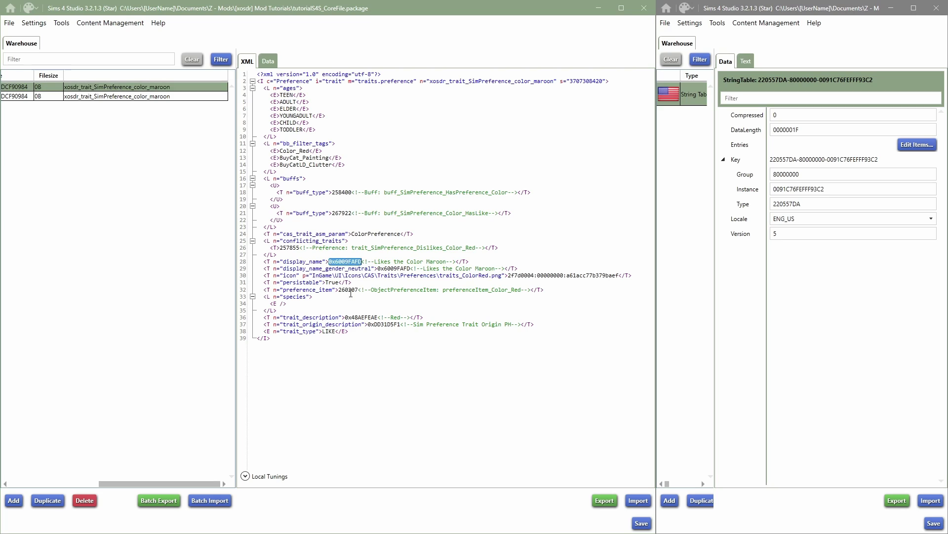
pyautogui.click(181, 97)
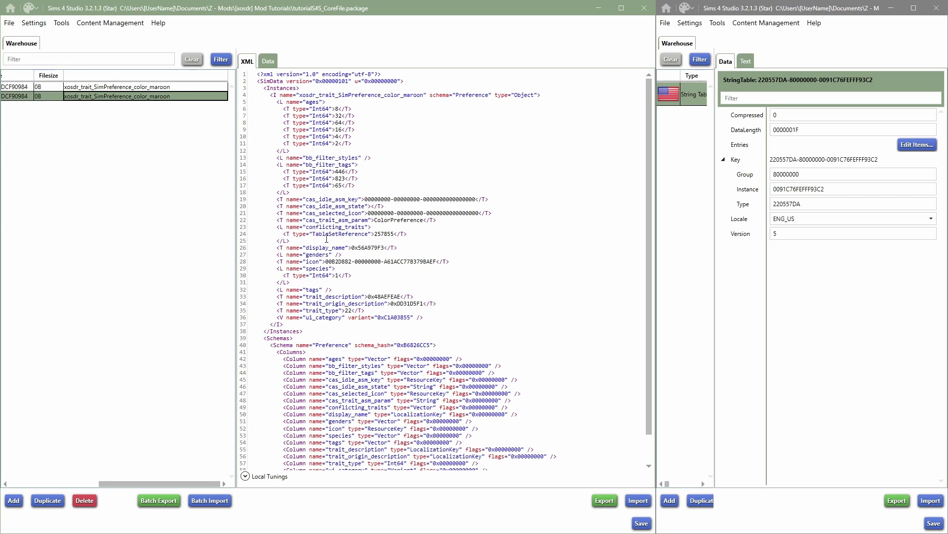
pyautogui.moveTo(306, 247); pyautogui.dragTo(349, 247)
pyautogui.click(357, 256)
pyautogui.doubleClick(362, 247)
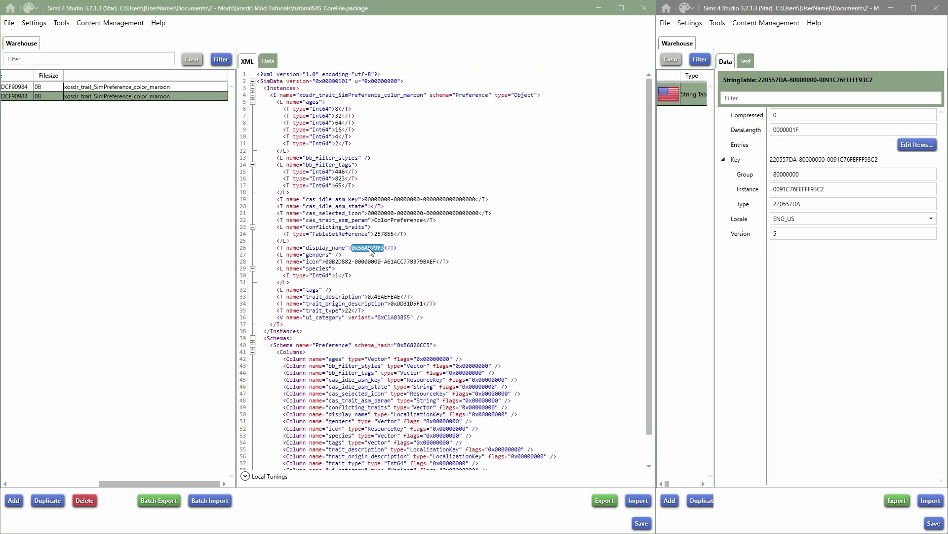
pyautogui.write('0x6003FAFD')
# Step: Return to the maroon trait tuning and reopen the string table's entries beside it to check the 6009FAFD entry
pyautogui.click(158, 90)
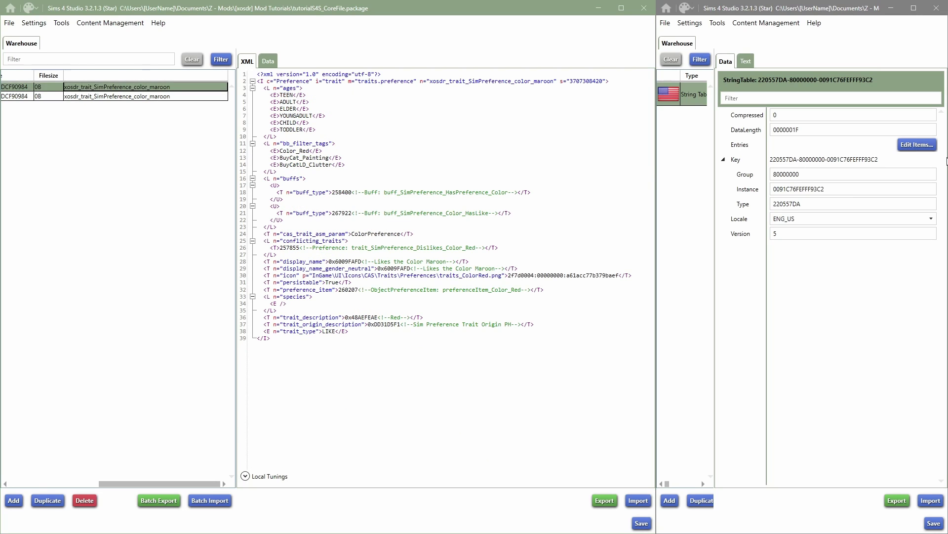
pyautogui.click(917, 144)
pyautogui.moveTo(692, 79); pyautogui.dragTo(623, 200)
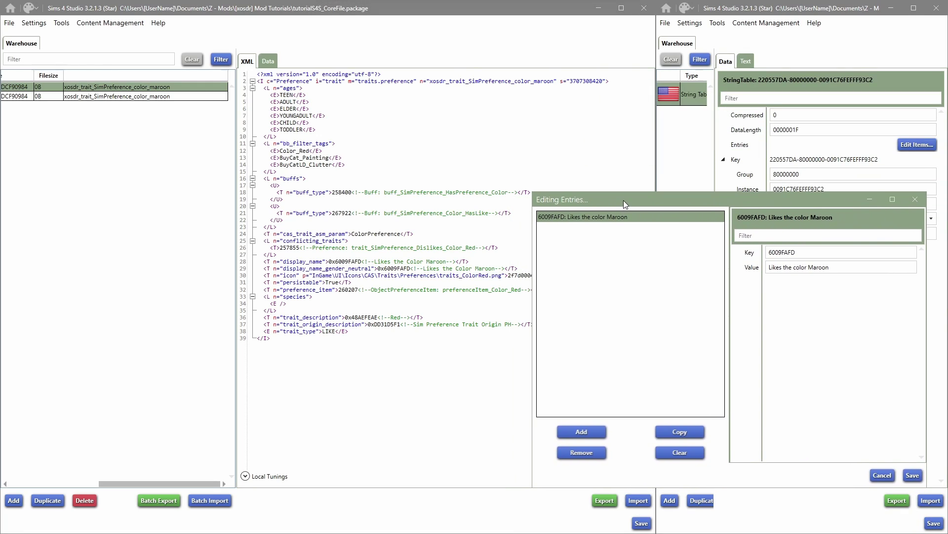
pyautogui.click(805, 252)
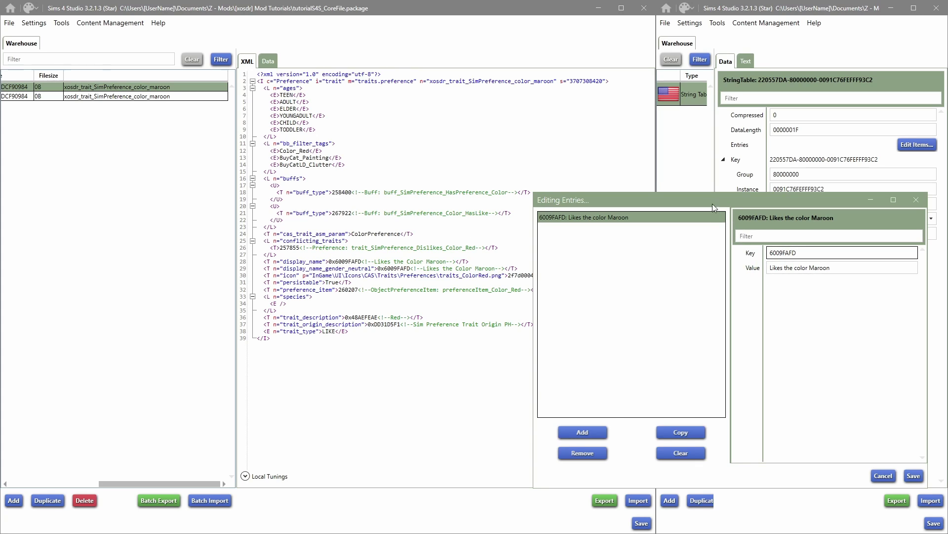
pyautogui.moveTo(710, 200); pyautogui.dragTo(944, 187)
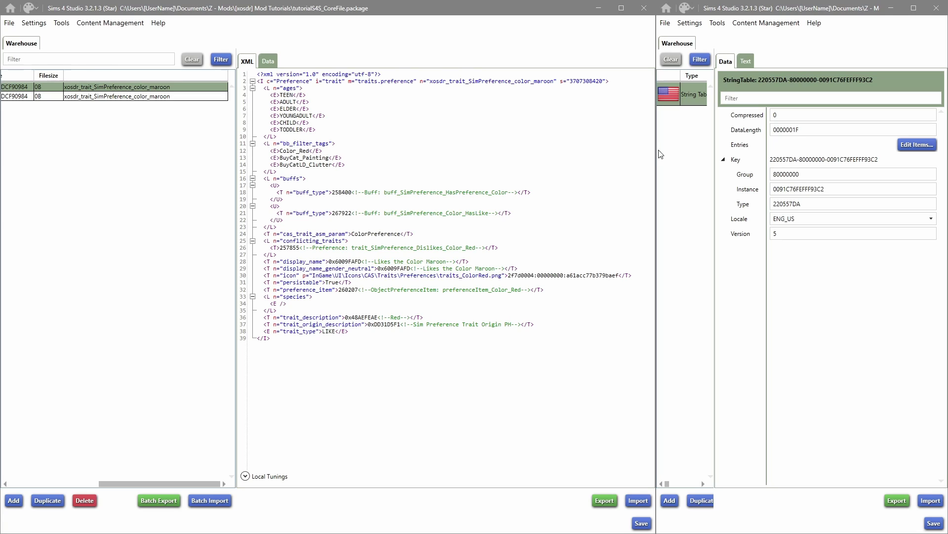
pyautogui.moveTo(946, 163); pyautogui.dragTo(565, 163)
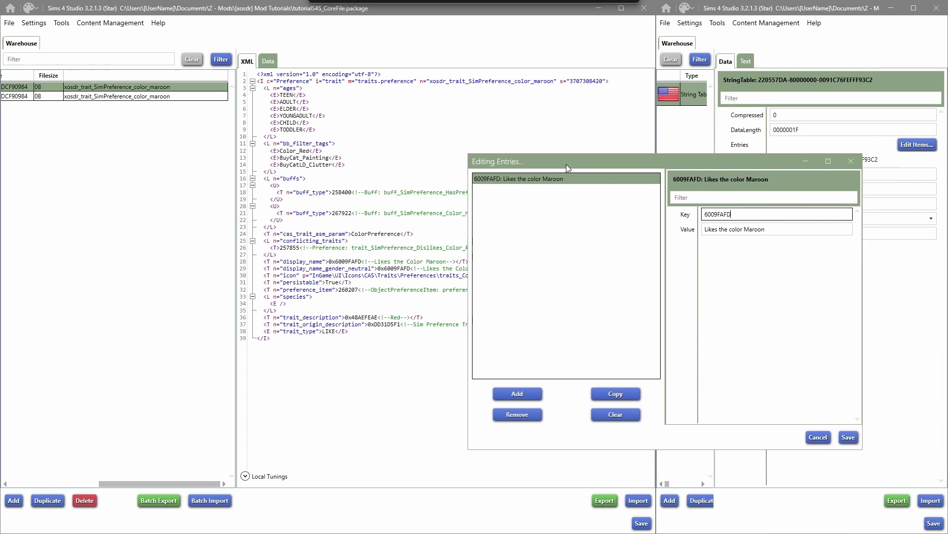
# Step: Add a blank string table entry, duplicate the "Likes the color Maroon" entry, and remove the blank one
pyautogui.click(515, 391)
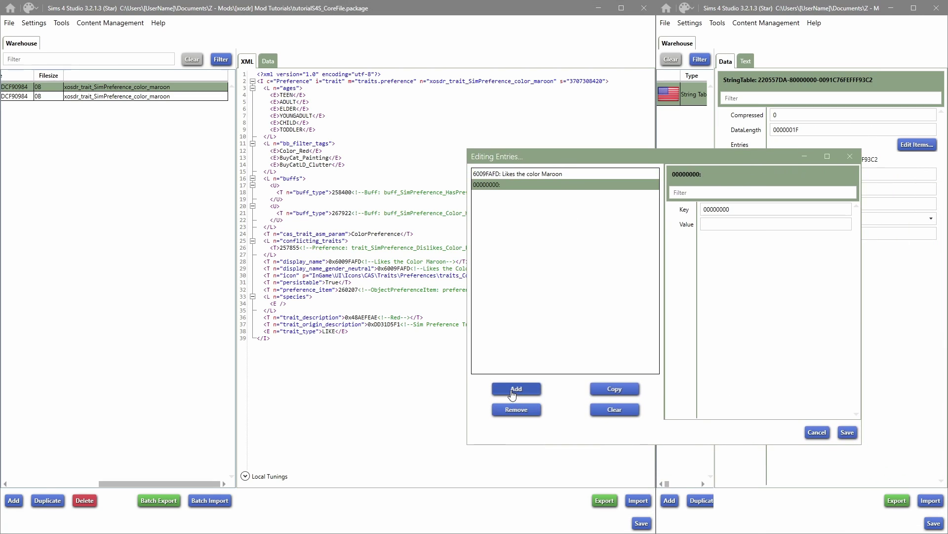
pyautogui.click(523, 174)
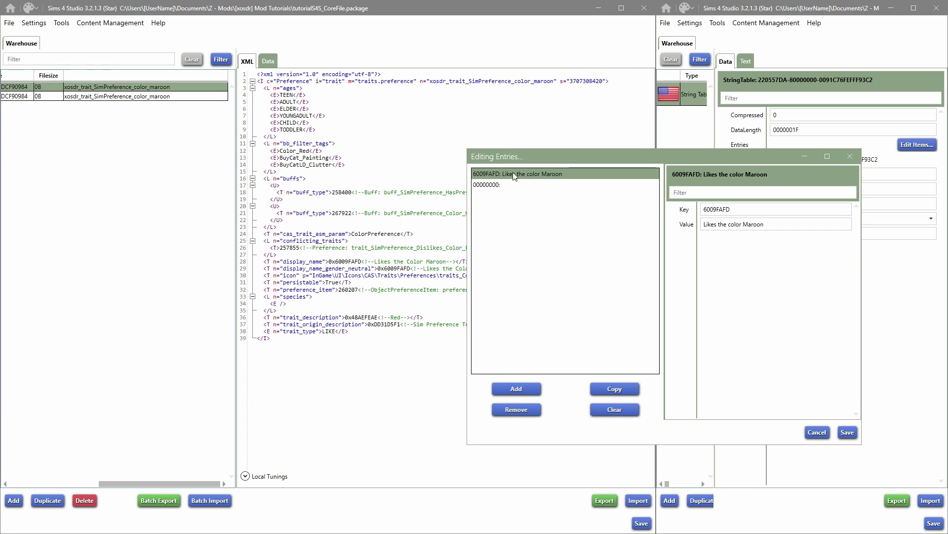
pyautogui.click(619, 390)
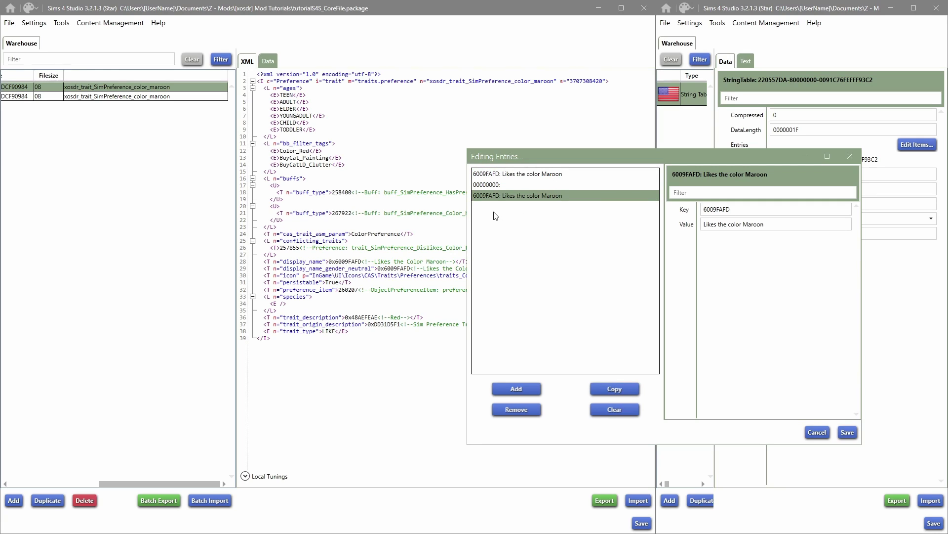
pyautogui.click(496, 185)
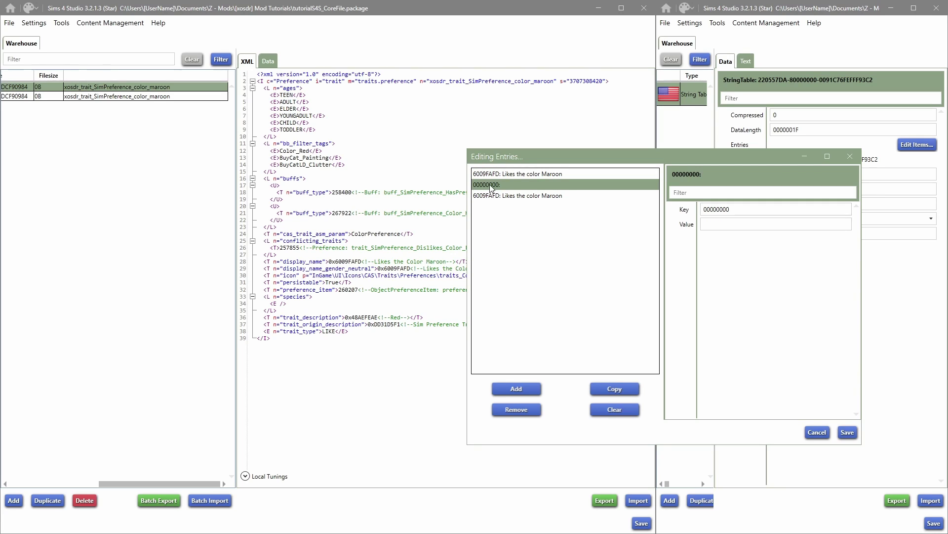
pyautogui.click(518, 411)
# Step: Try "Likes the color Sage" as the duplicated entry's value, undo it, and change the value to "Dislikes the color Maroon"
pyautogui.click(542, 185)
pyautogui.click(740, 223)
pyautogui.doubleClick(746, 225)
pyautogui.write('Sage')
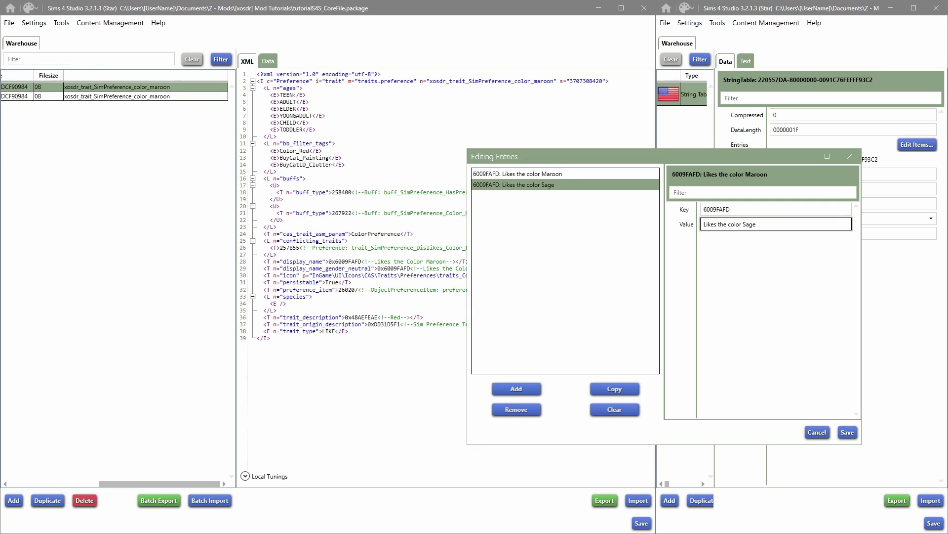
pyautogui.hotkey('ctrl', 'z')
pyautogui.doubleClick(715, 224)
pyautogui.write('Dislikes')
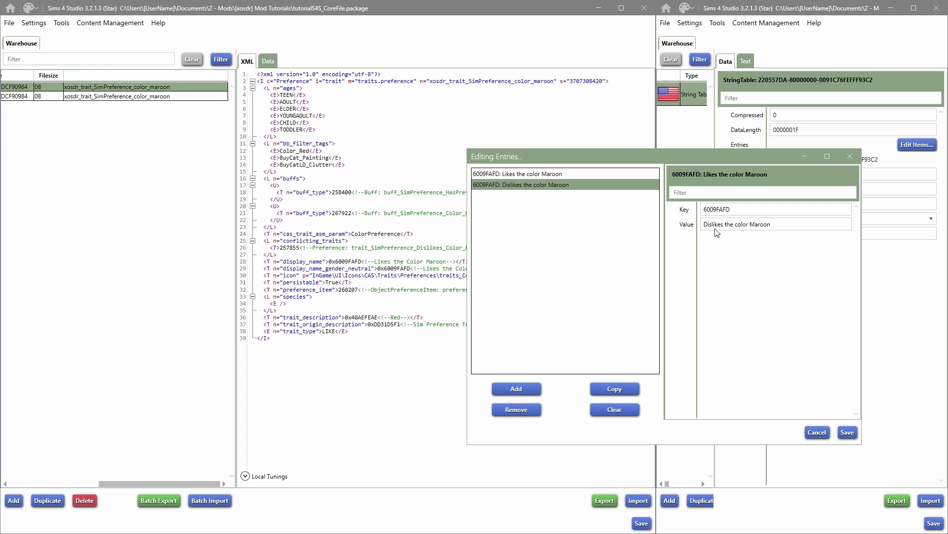
# Step: Select the key of the "Dislikes the color Maroon" entry in the string table
pyautogui.moveTo(709, 157); pyautogui.dragTo(713, 162)
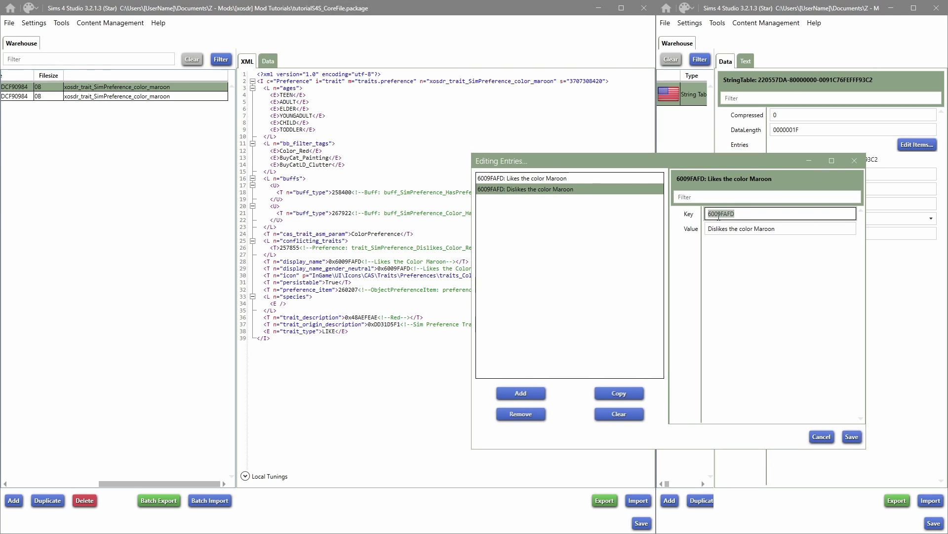
pyautogui.moveTo(715, 215); pyautogui.dragTo(737, 217)
pyautogui.click(738, 215)
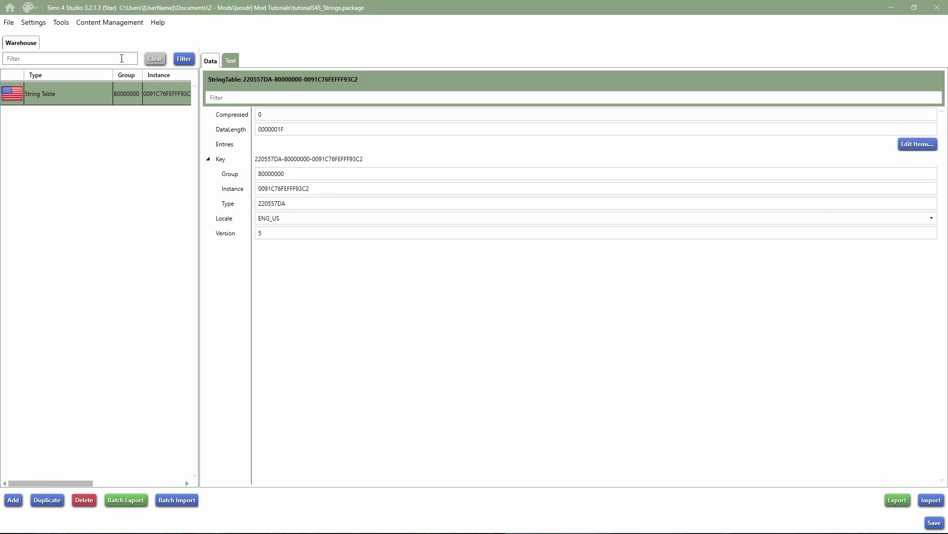
# Step: Open the Game File Cruiser with the DST Image type listed and sort the images by file size
pyautogui.click(86, 26)
pyautogui.moveTo(68, 28)
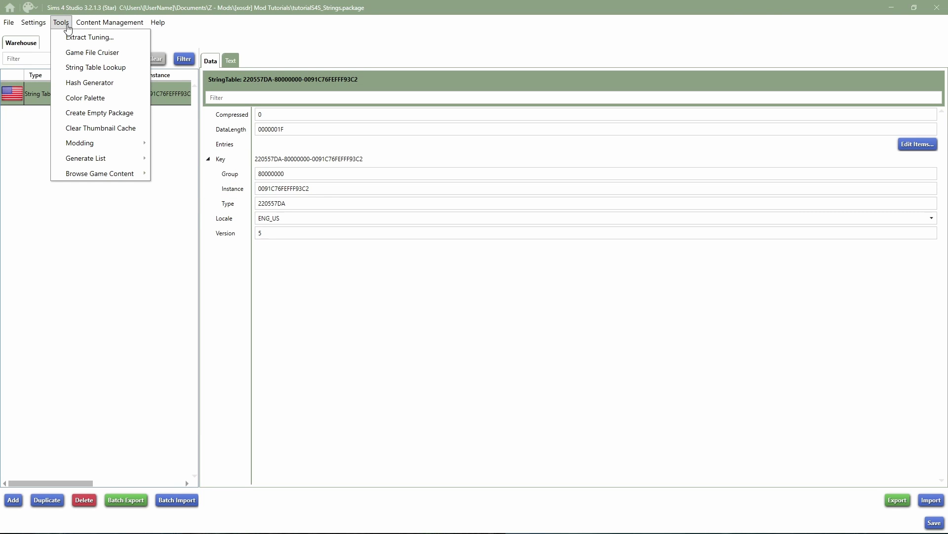
pyautogui.click(80, 53)
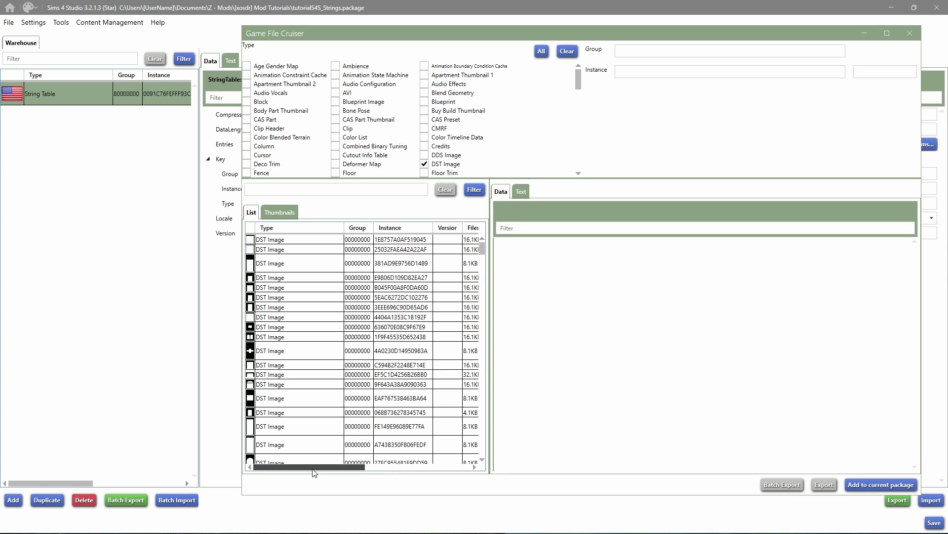
pyautogui.moveTo(315, 473); pyautogui.dragTo(351, 472)
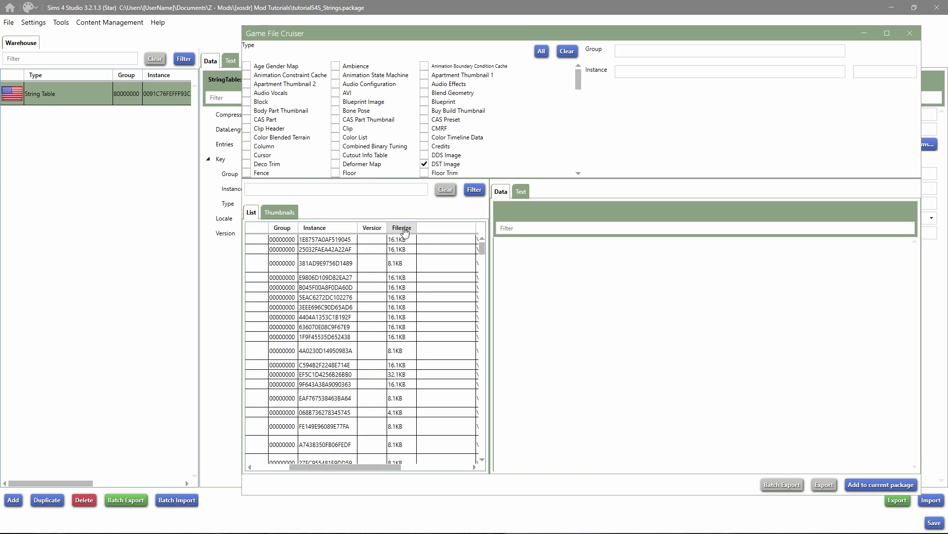
pyautogui.click(403, 228)
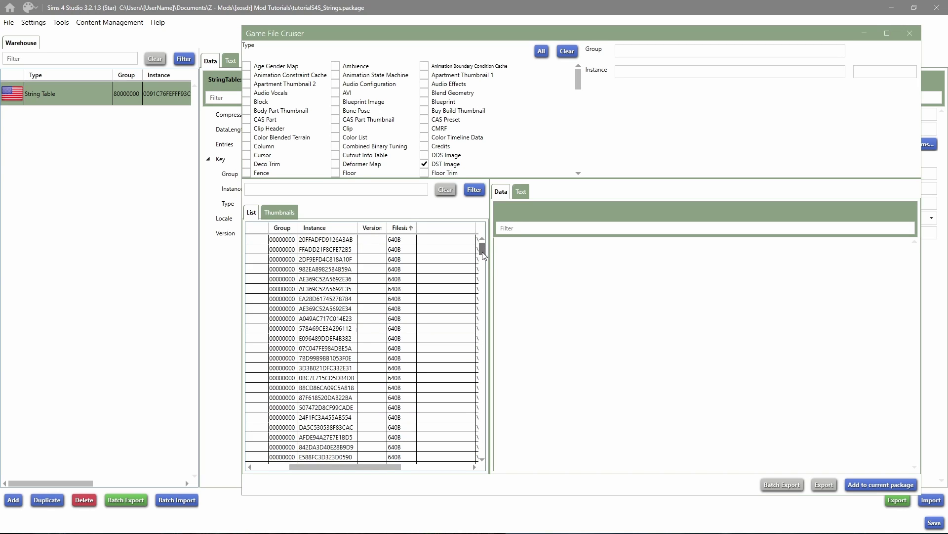
# Step: Look through the DST images sorted by file size and preview several of the 1.7 KB icons
pyautogui.moveTo(483, 256); pyautogui.dragTo(482, 280)
pyautogui.moveTo(352, 467); pyautogui.dragTo(316, 467)
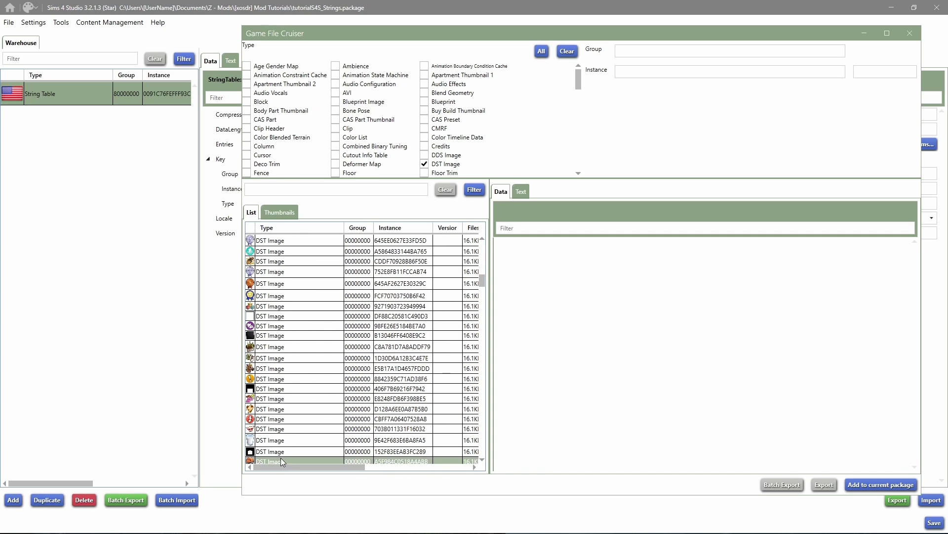
pyautogui.click(274, 398)
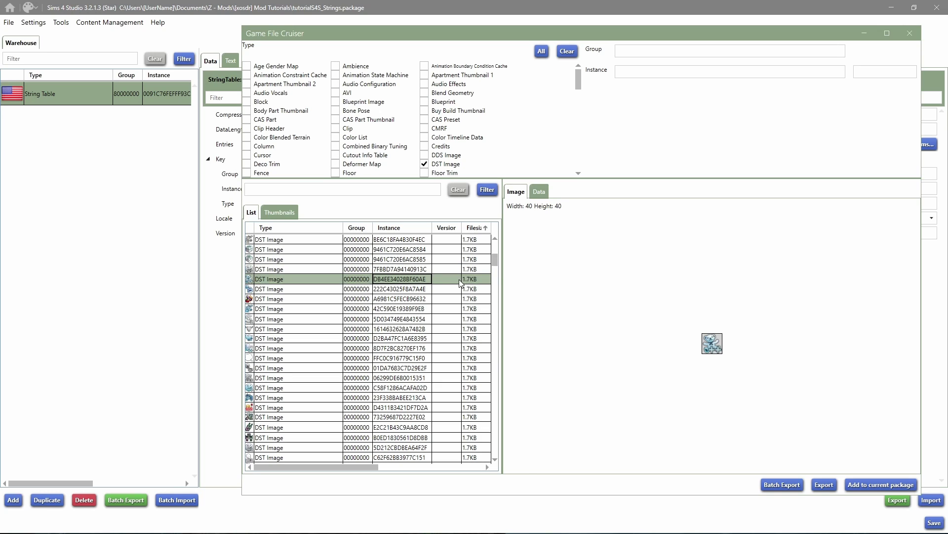
pyautogui.click(459, 250)
pyautogui.click(371, 259)
pyautogui.click(371, 269)
pyautogui.click(357, 299)
pyautogui.click(345, 308)
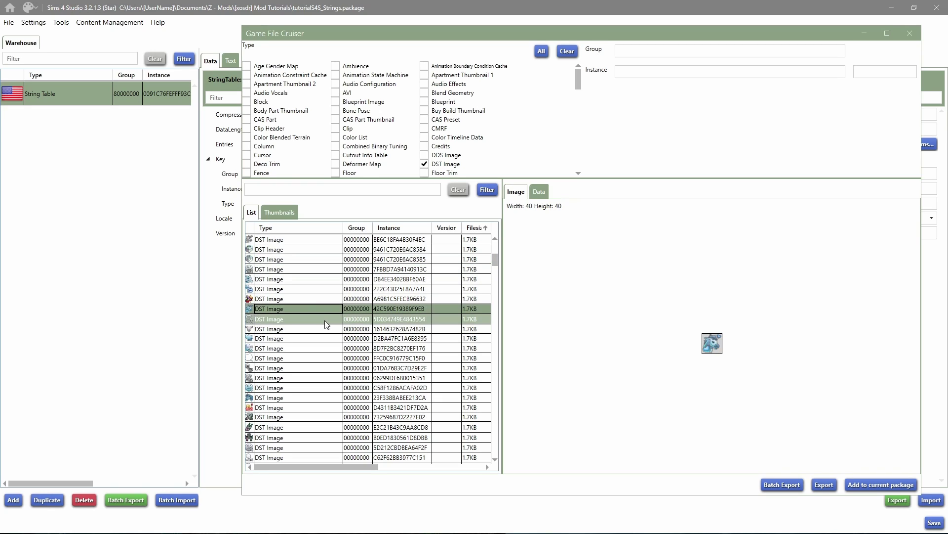
pyautogui.click(335, 317)
pyautogui.click(315, 329)
pyautogui.click(309, 338)
pyautogui.click(303, 348)
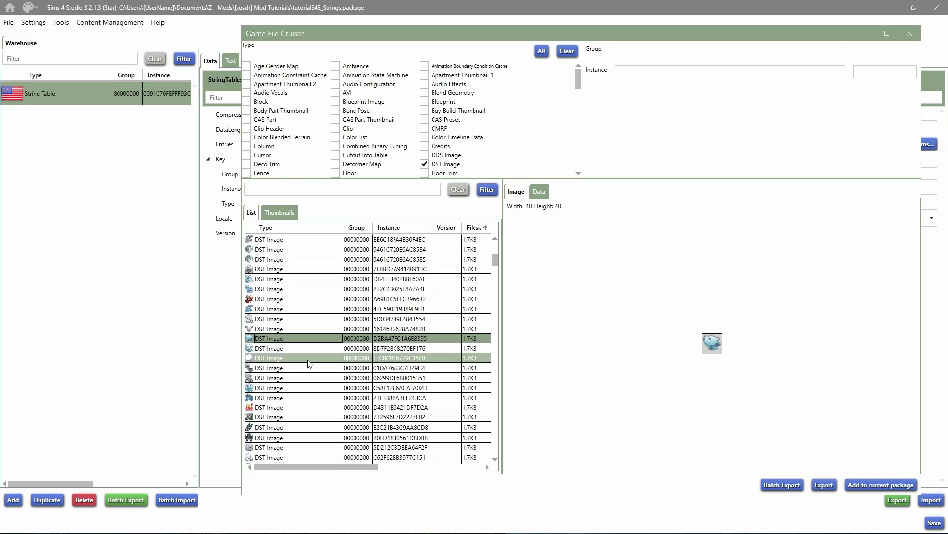
pyautogui.click(297, 358)
# Step: Widen the thumbnail column of the DST Image list and examine more of the 1.7 KB icons
pyautogui.moveTo(253, 228); pyautogui.dragTo(267, 228)
pyautogui.click(262, 323)
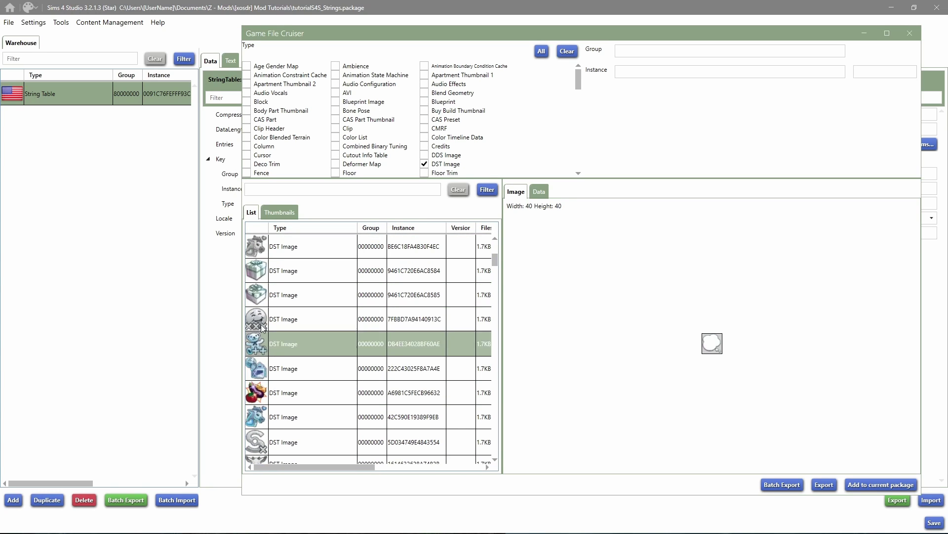
pyautogui.scroll(-3, 291, 374)
pyautogui.click(292, 371)
pyautogui.scroll(-8, 291, 376)
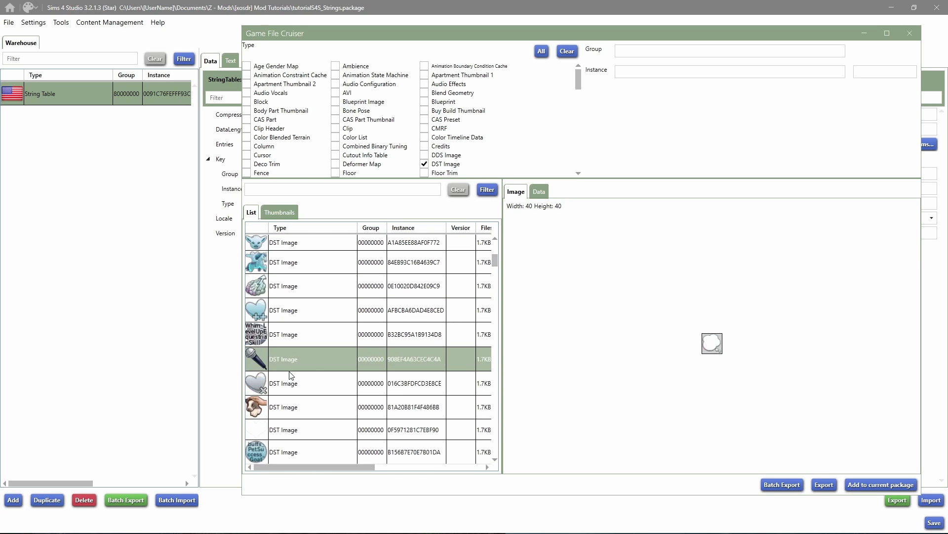
pyautogui.click(270, 383)
pyautogui.scroll(-5, 474, 327)
pyautogui.click(474, 324)
pyautogui.scroll(-1, 485, 279)
# Step: Examine the larger DST image icons in the 16 to 21 KB range
pyautogui.moveTo(495, 260); pyautogui.dragTo(499, 289)
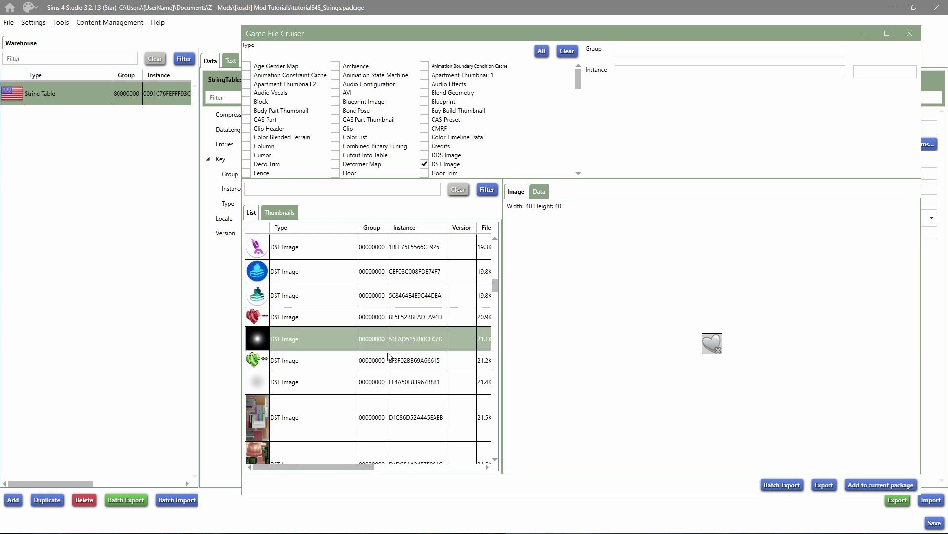
pyautogui.click(360, 394)
pyautogui.scroll(-5, 360, 394)
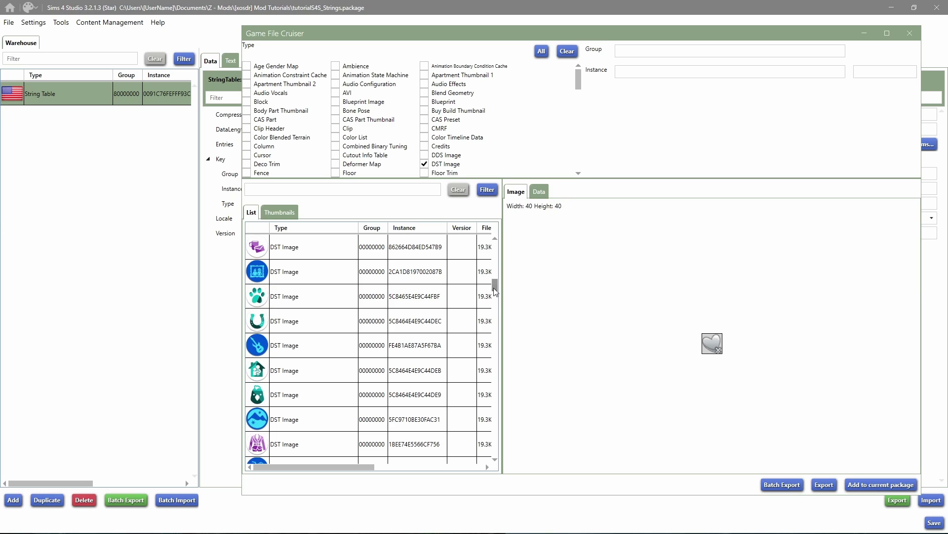
pyautogui.moveTo(496, 291); pyautogui.dragTo(496, 288)
pyautogui.click(339, 361)
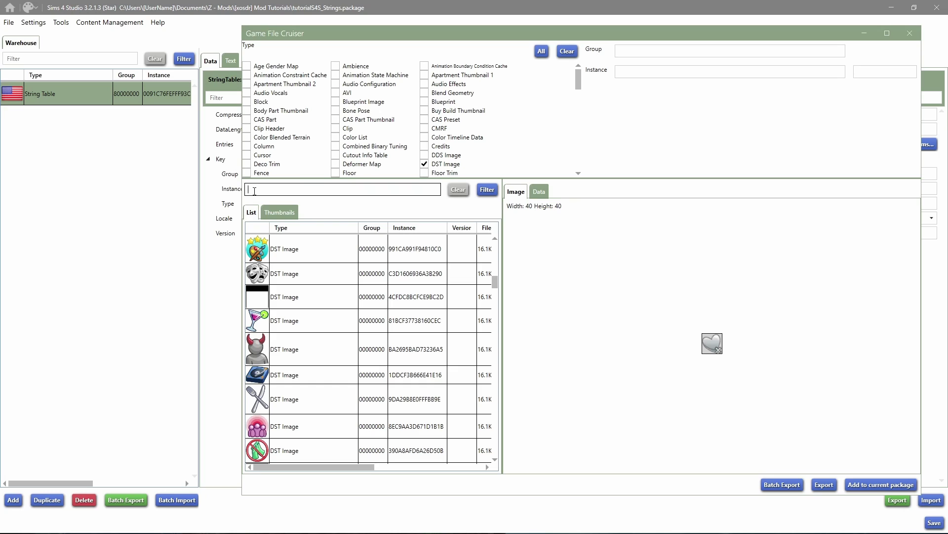
# Step: Filter the DST images by "ep10" and sort the list by file size
pyautogui.write('ep10')
pyautogui.press('Return')
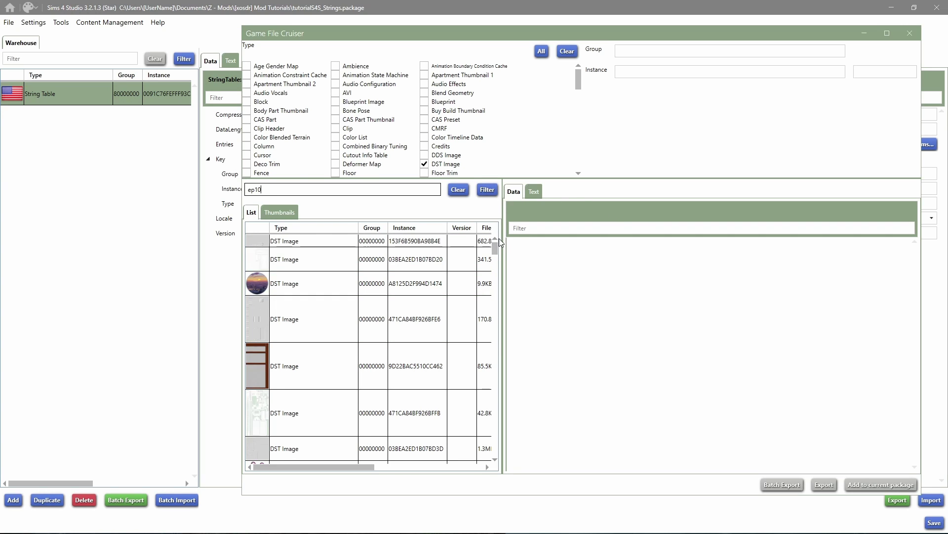
pyautogui.moveTo(339, 467); pyautogui.dragTo(361, 467)
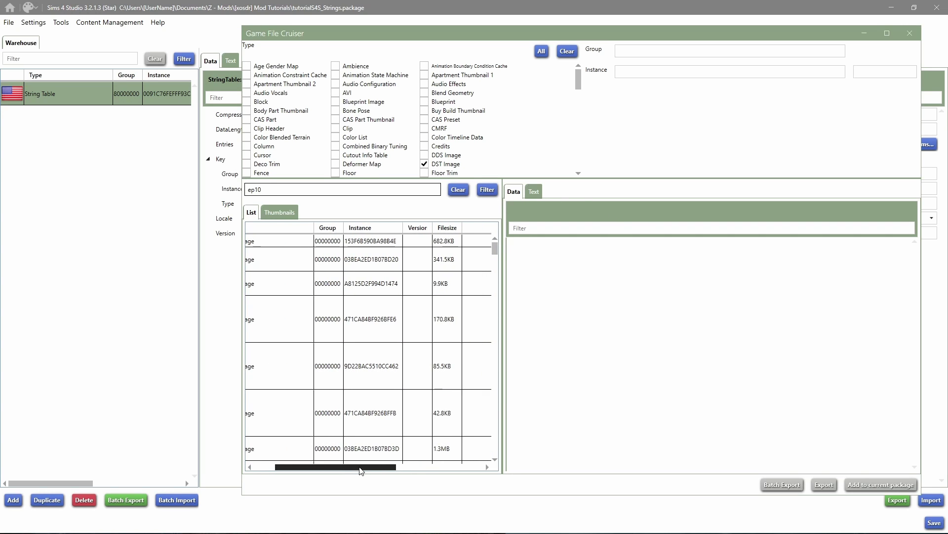
pyautogui.click(447, 228)
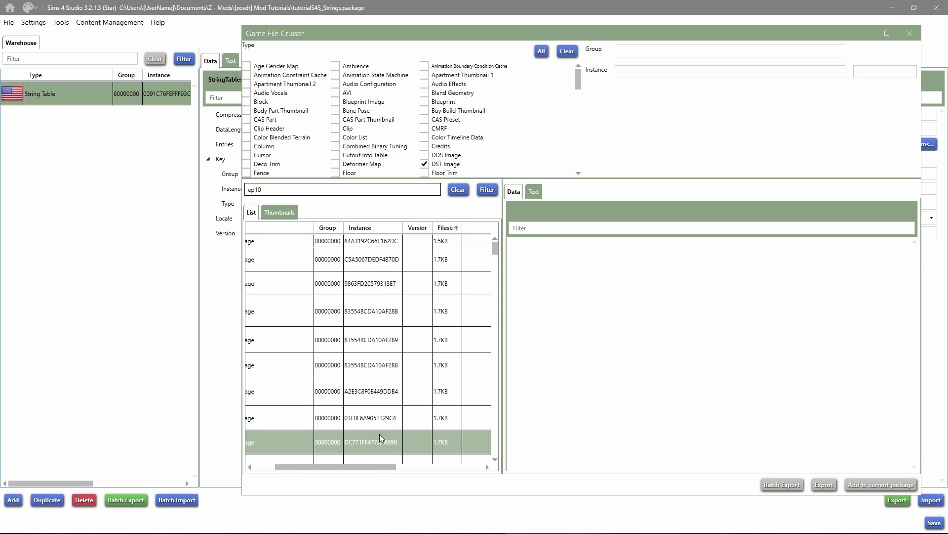
pyautogui.moveTo(344, 467); pyautogui.dragTo(322, 467)
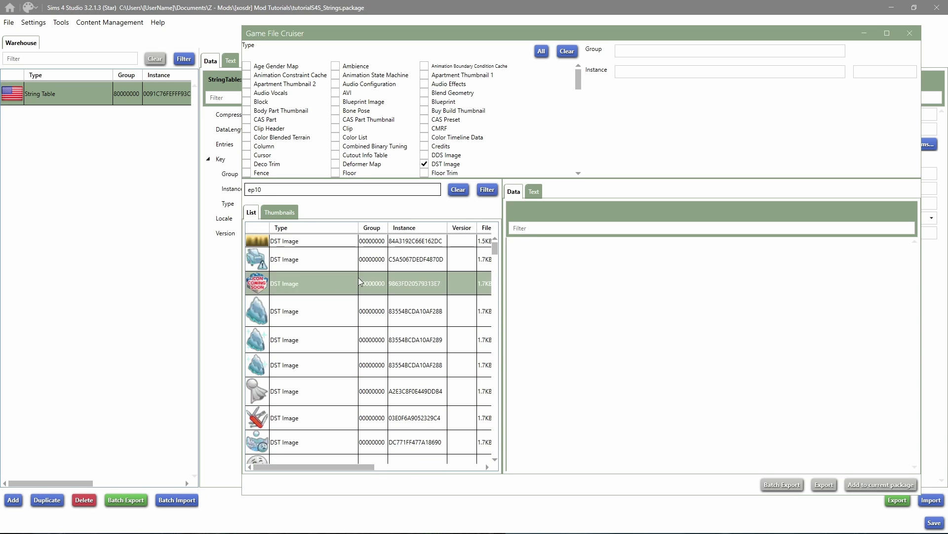
# Step: Preview one of the 1.7 KB icons in the ep10 list and check the file size and path columns
pyautogui.scroll(-3, 296, 340)
pyautogui.click(292, 363)
pyautogui.scroll(-3, 295, 326)
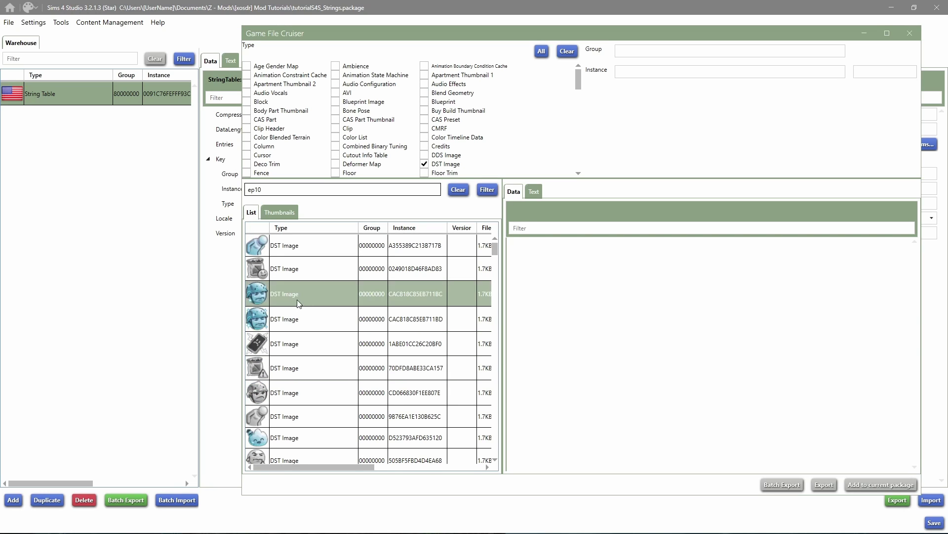
pyautogui.click(487, 227)
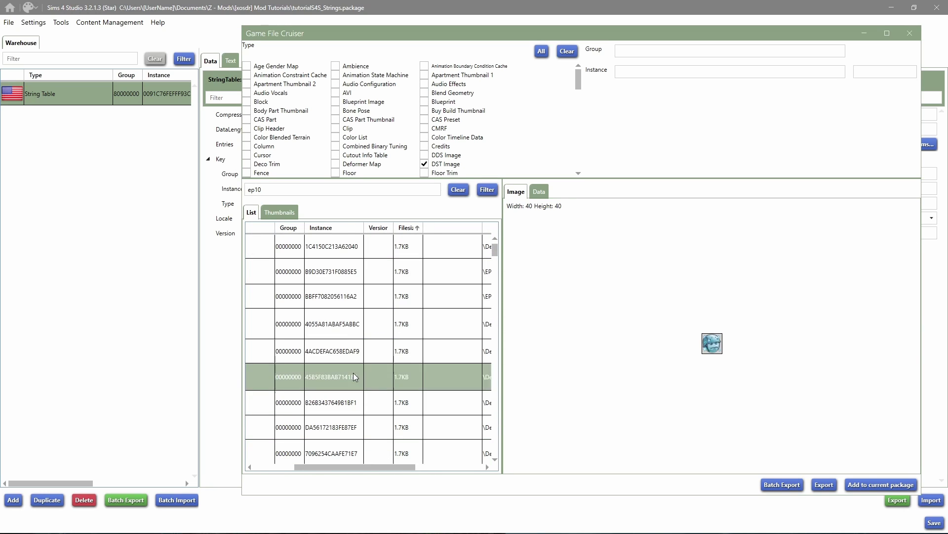
# Step: Preview the 16.1 KB ep10 icons, including the phone, the snowy landscape and the snowboard
pyautogui.moveTo(498, 246); pyautogui.dragTo(493, 272)
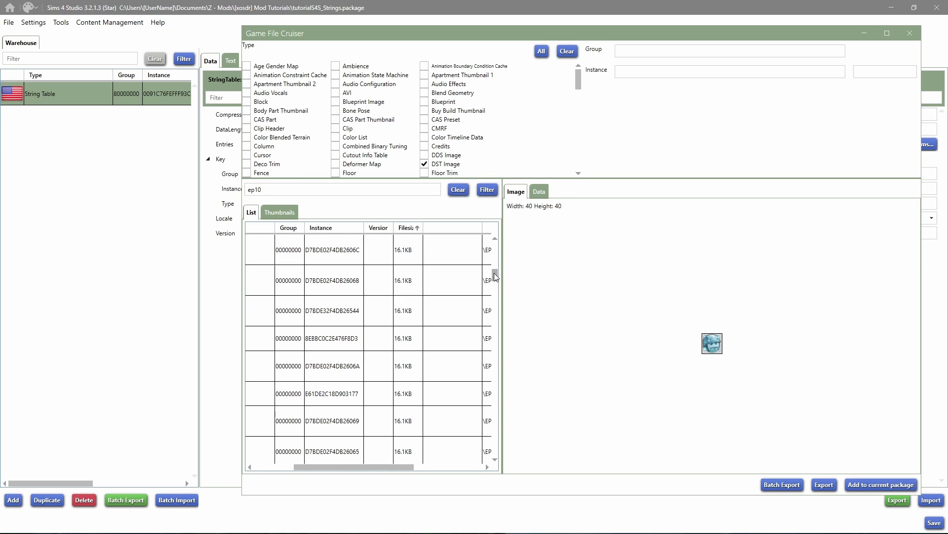
pyautogui.moveTo(336, 466); pyautogui.dragTo(295, 467)
pyautogui.click(267, 334)
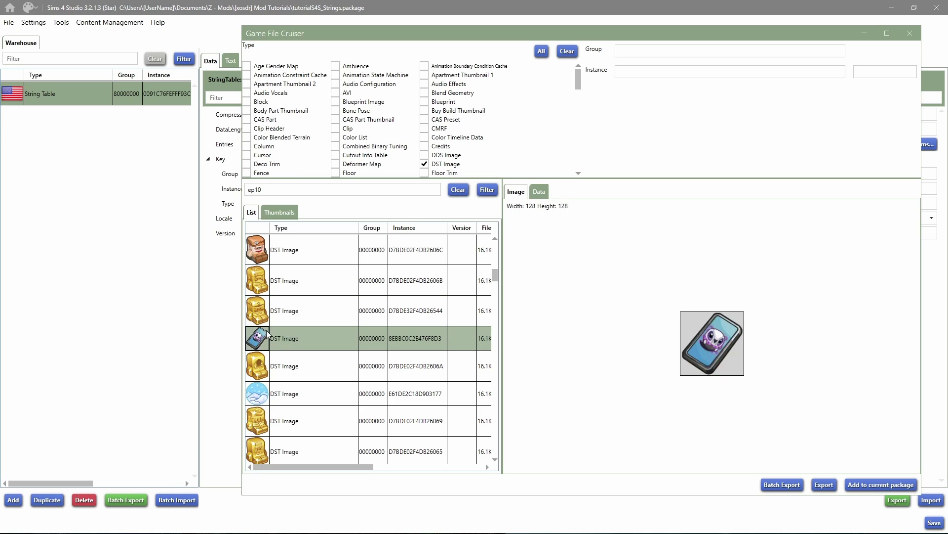
pyautogui.click(272, 363)
pyautogui.click(275, 393)
pyautogui.scroll(-4, 286, 435)
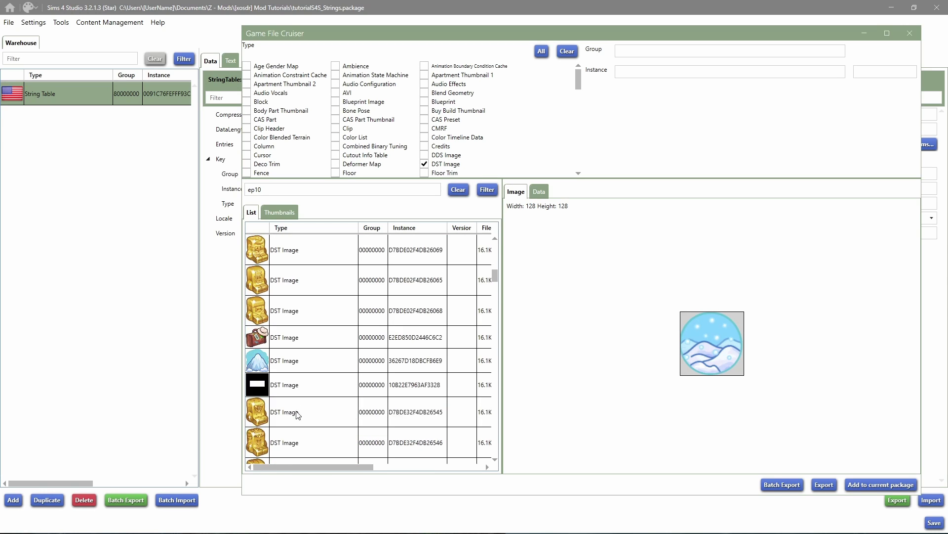
pyautogui.click(300, 286)
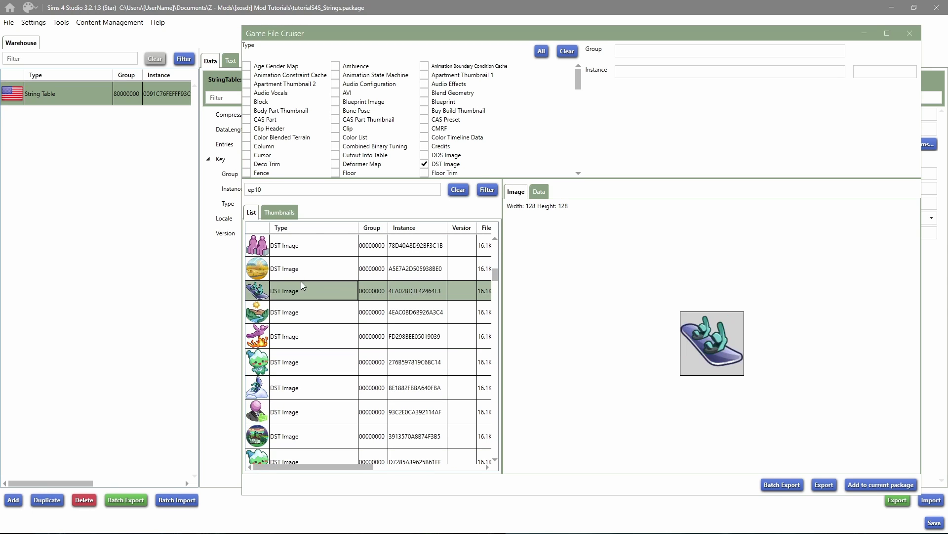
# Step: Try "gp" and "sp0" in place of the ep10 filter and close the Game File Cruiser
pyautogui.click(281, 186)
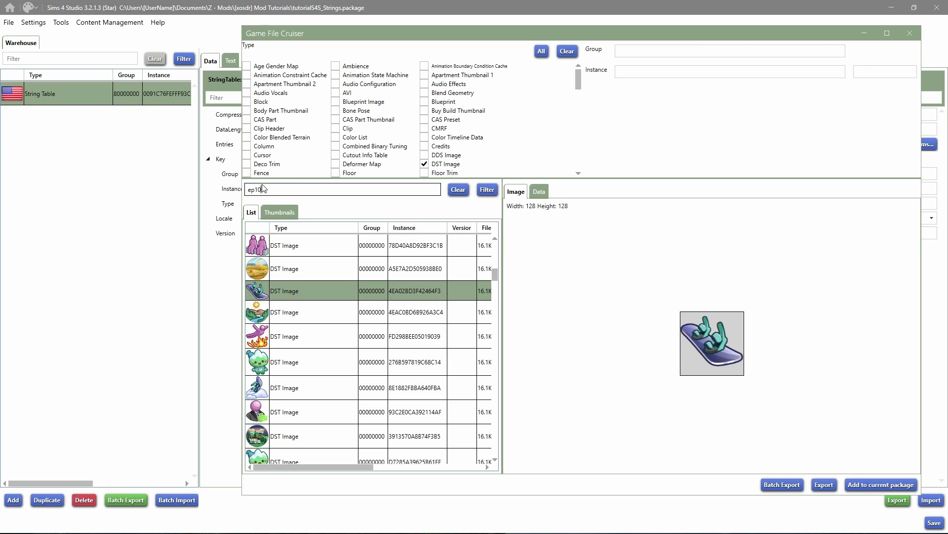
pyautogui.moveTo(263, 191); pyautogui.dragTo(242, 193)
pyautogui.write('gp')
pyautogui.press('BackSpace')
pyautogui.write('sp0')
pyautogui.hotkey('alt', 'F4')
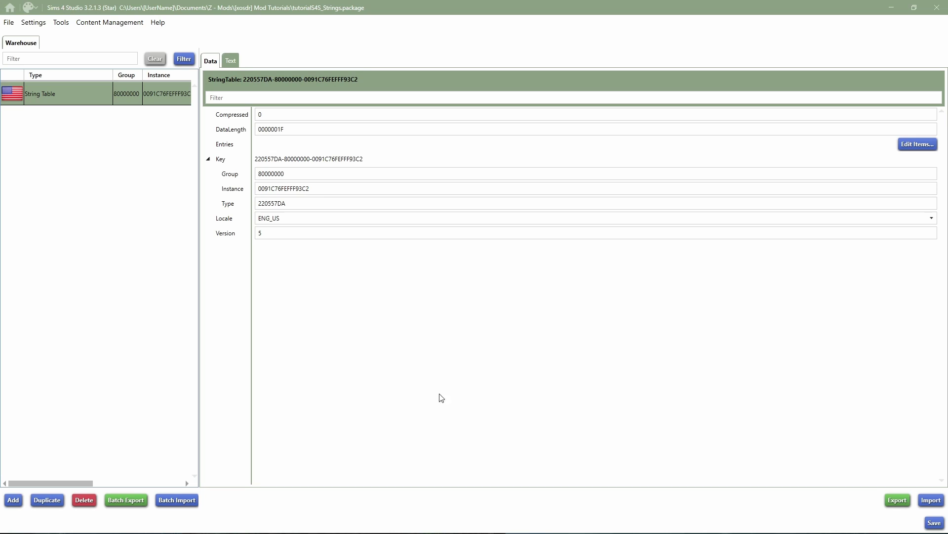
# Step: Switch to the browser and look through the downloadable packs on the L'Univers Sims "The Sims 4: Icons Packs" page
pyautogui.click(451, 527)
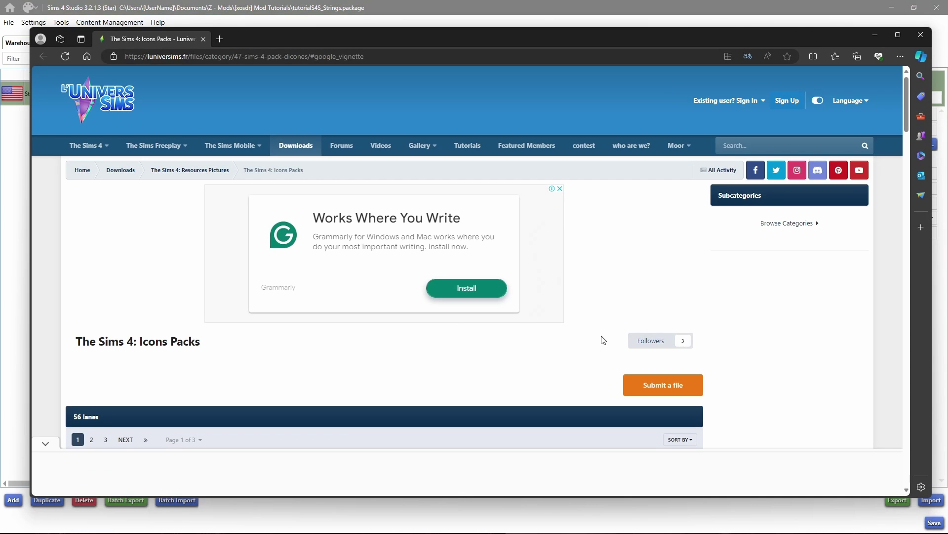
pyautogui.scroll(-5, 90, 223)
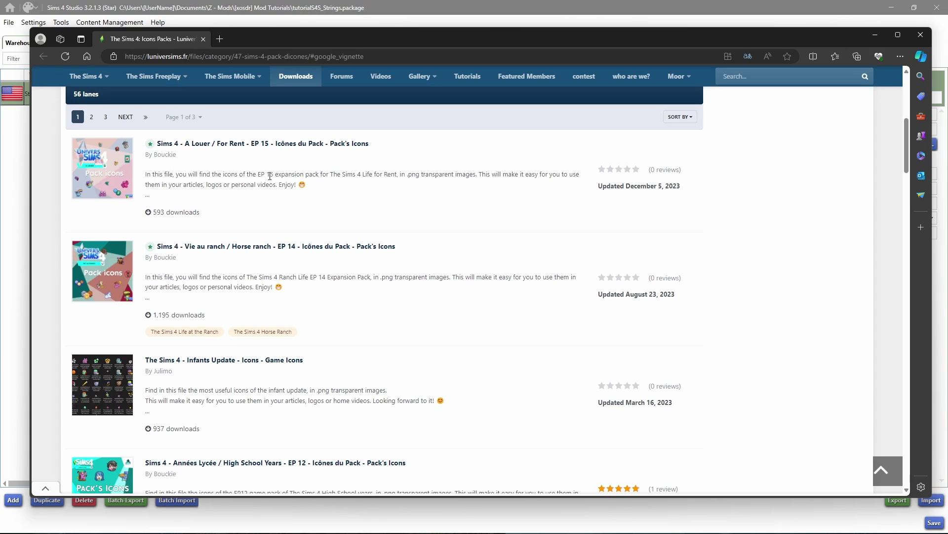
pyautogui.scroll(-5, 320, 319)
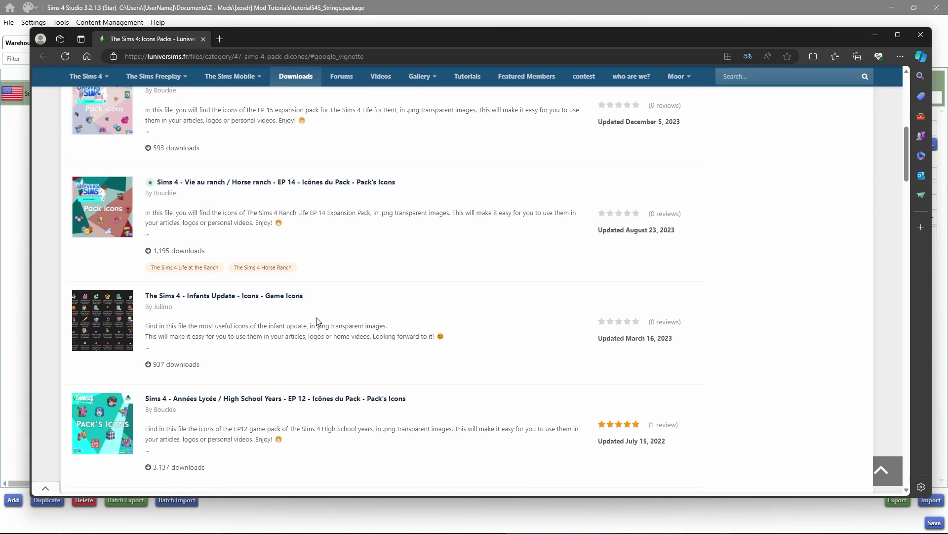
pyautogui.scroll(-9, 312, 325)
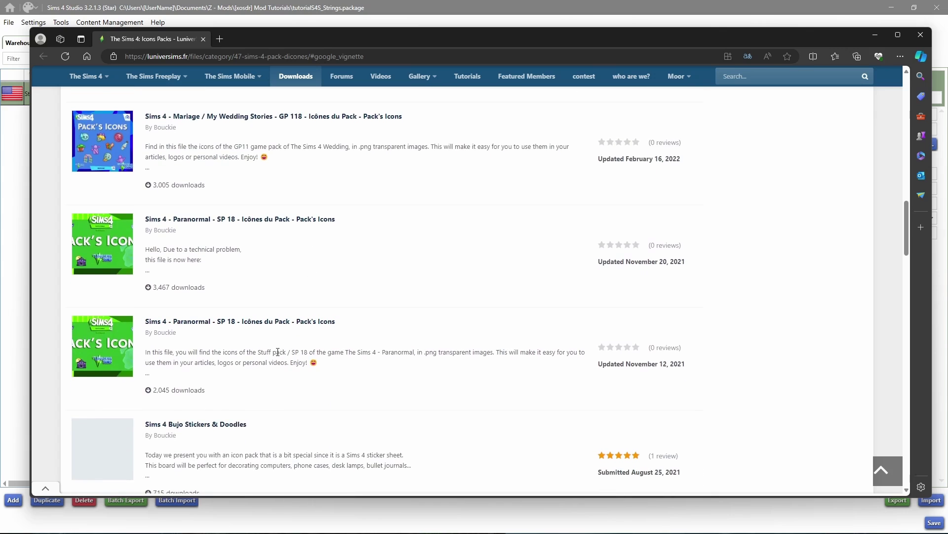
pyautogui.scroll(-3, 181, 332)
pyautogui.scroll(-2, 181, 332)
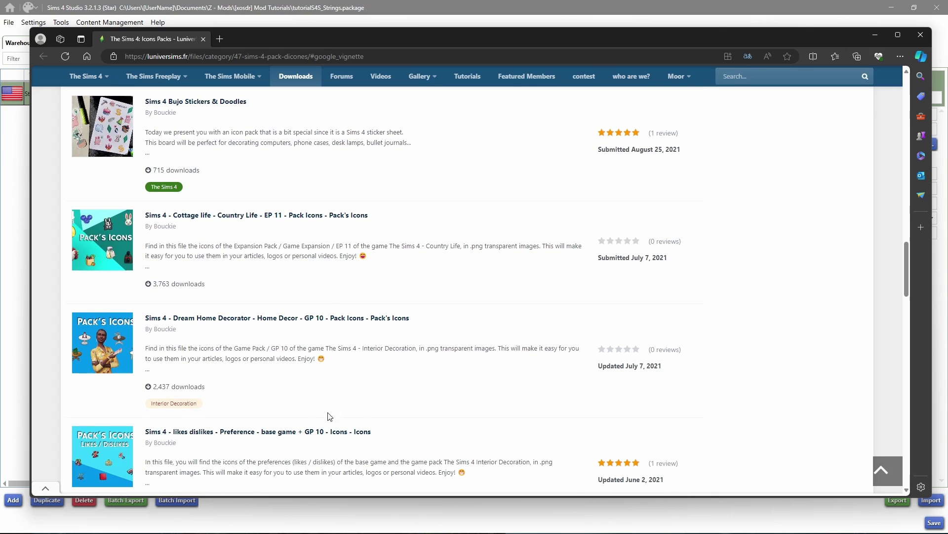
pyautogui.scroll(-3, 313, 424)
pyautogui.scroll(-4, 250, 394)
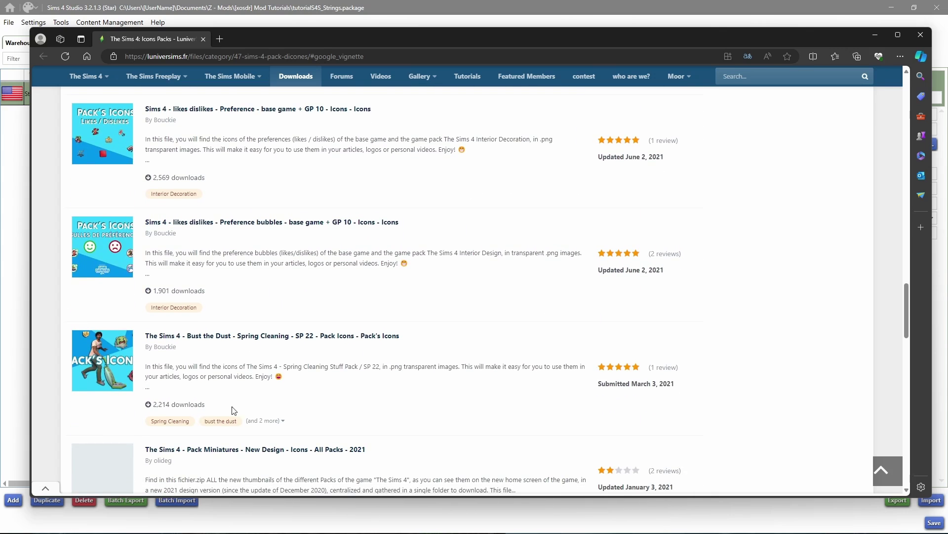
pyautogui.scroll(-3, 321, 379)
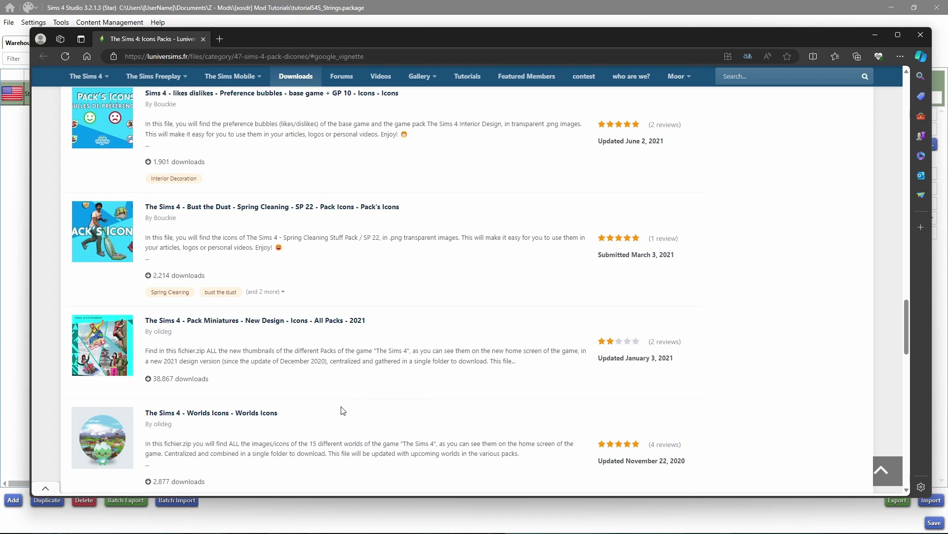
pyautogui.scroll(12, 339, 410)
pyautogui.scroll(15, 339, 411)
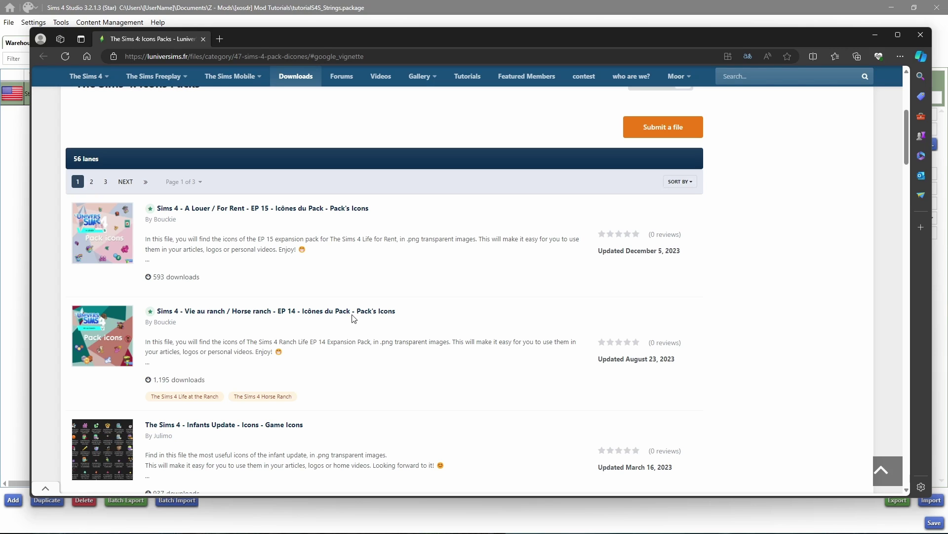
# Step: Switch back to Sims 4 Studio and copy the icon's instance ID from the trait_ForeverFresh tuning
pyautogui.click(875, 37)
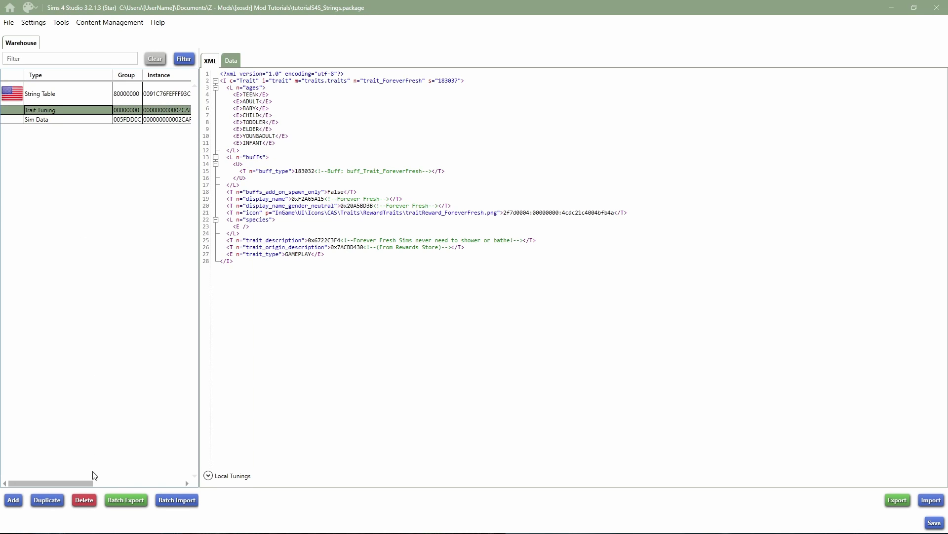
pyautogui.moveTo(92, 482); pyautogui.dragTo(188, 485)
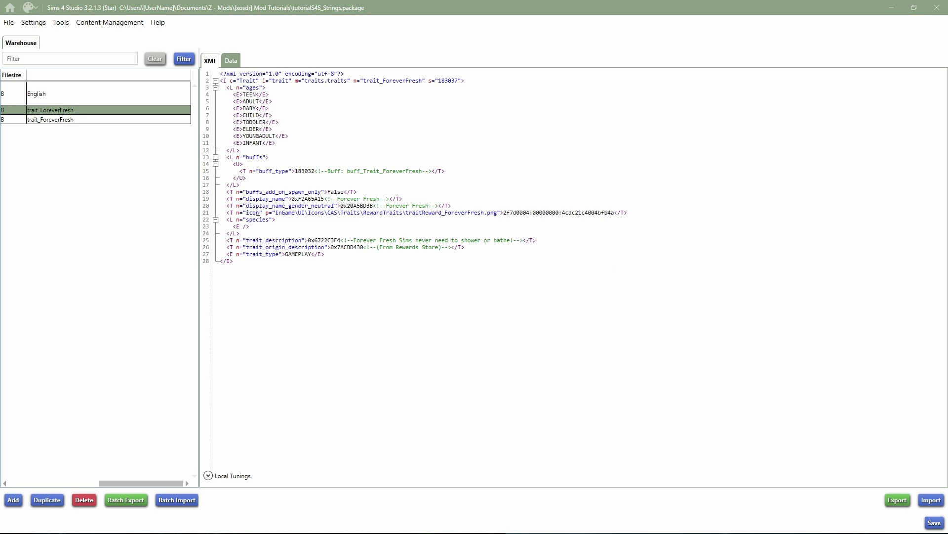
pyautogui.moveTo(246, 213); pyautogui.dragTo(260, 214)
pyautogui.doubleClick(595, 213)
pyautogui.hotkey('ctrl', 'c')
# Step: Find the DST Image with instance 4cdc21c4004bfb4a in the Game File Cruiser and select it
pyautogui.click(62, 24)
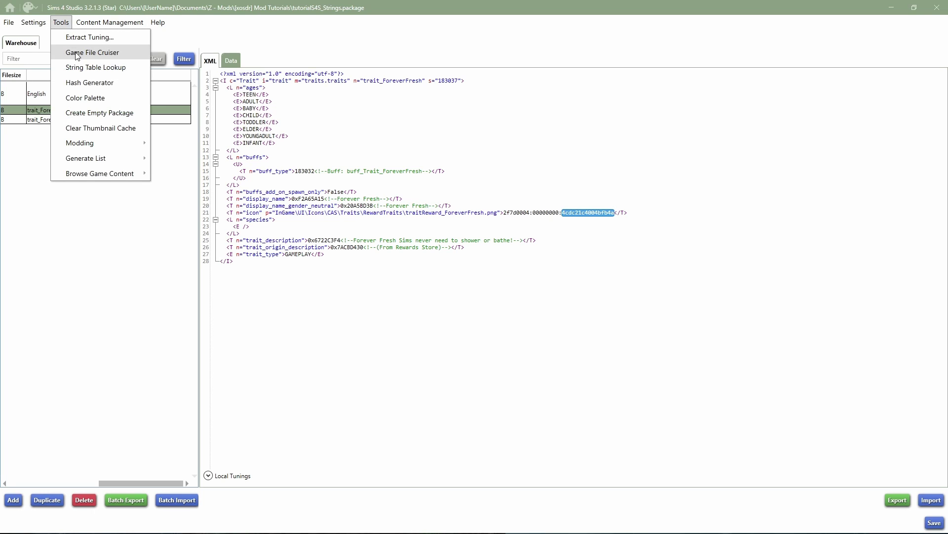
pyautogui.click(92, 53)
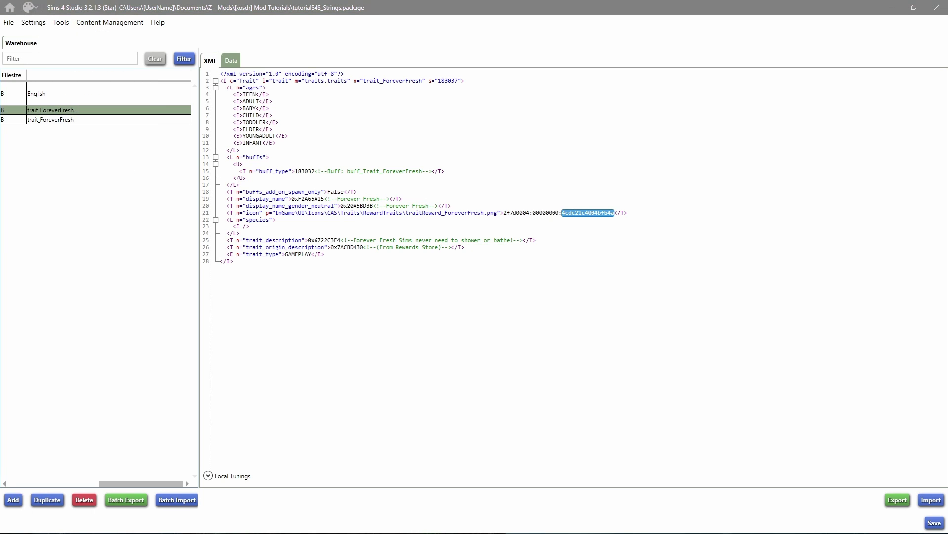
pyautogui.scroll(-3, 447, 151)
pyautogui.scroll(-1, 434, 173)
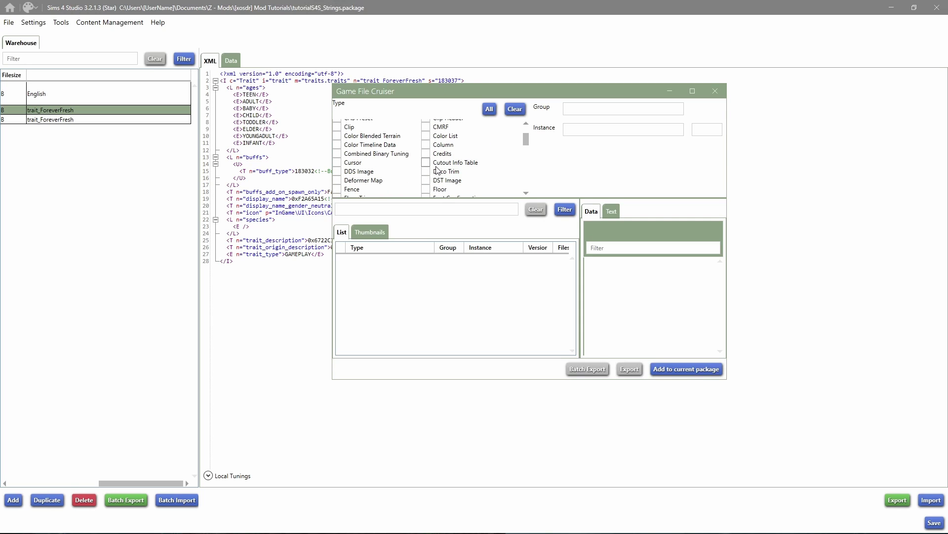
pyautogui.click(439, 181)
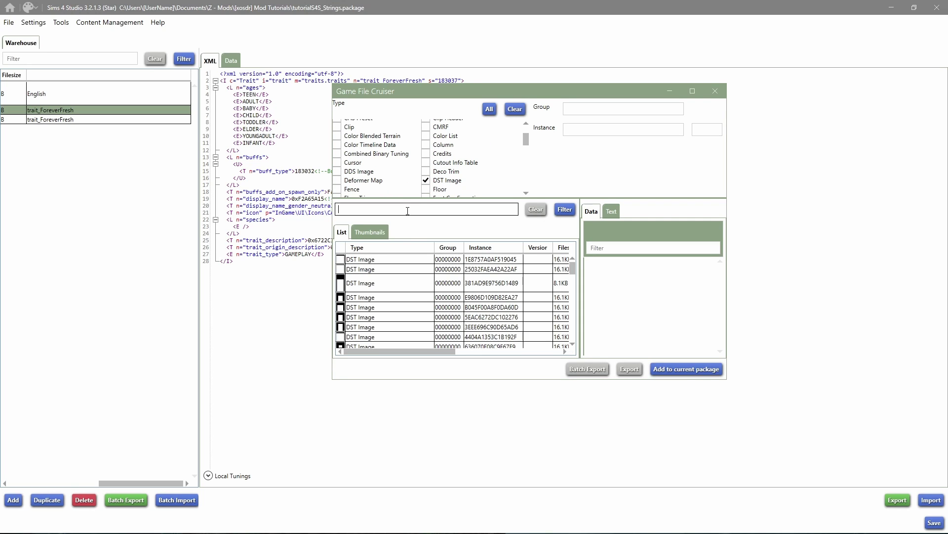
pyautogui.click(417, 208)
pyautogui.hotkey('ctrl', 'v')
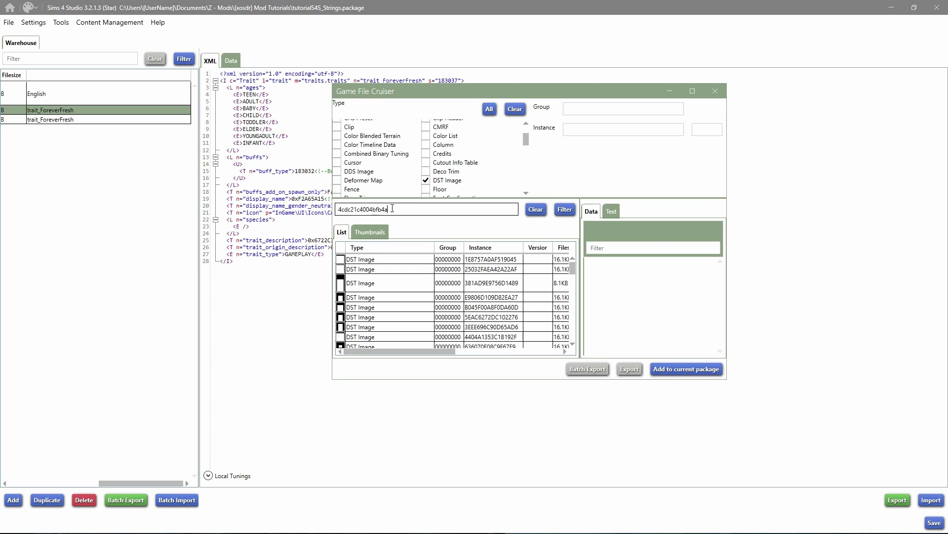
pyautogui.click(564, 210)
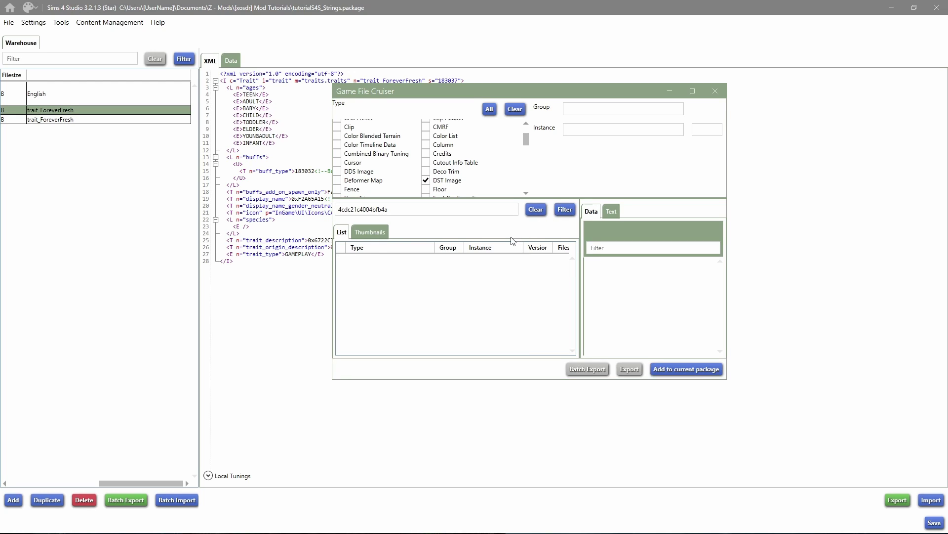
pyautogui.click(467, 259)
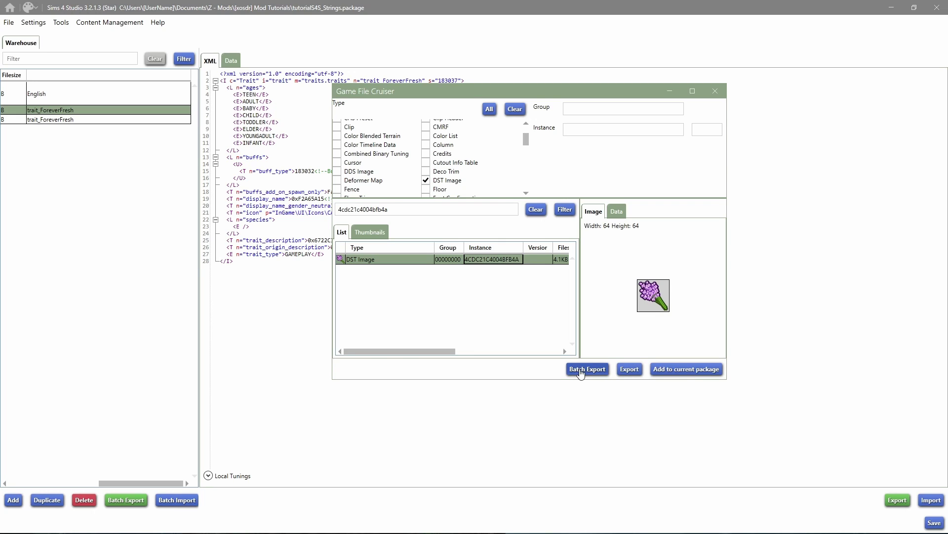
# Step: Add the selected flower icon to the current package, close the Game File Cruiser and check the icon's entry in the Warehouse
pyautogui.click(667, 376)
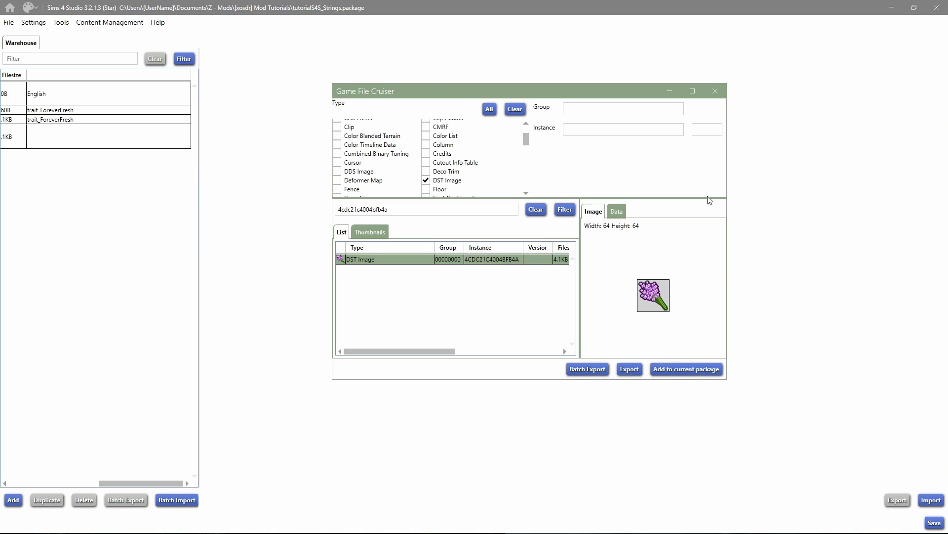
pyautogui.click(714, 92)
pyautogui.click(141, 138)
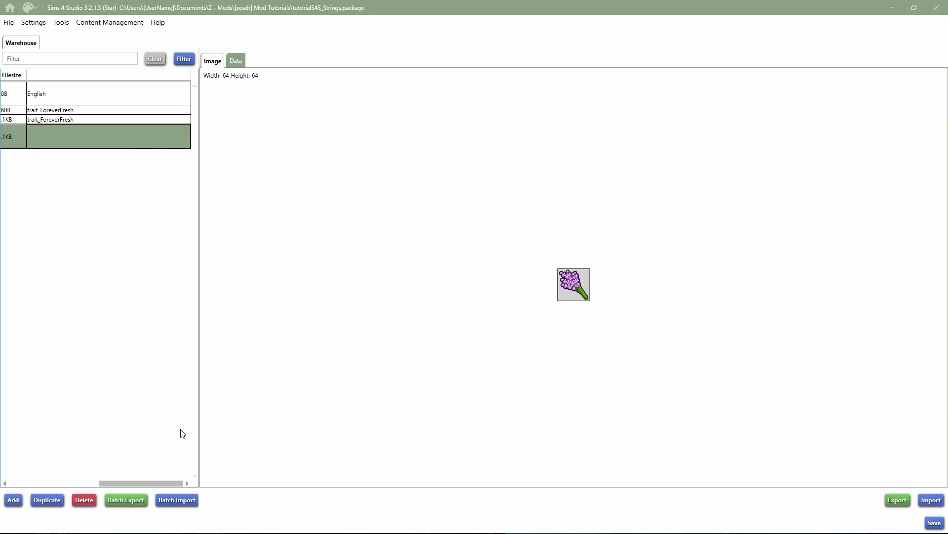
pyautogui.moveTo(142, 482); pyautogui.dragTo(42, 478)
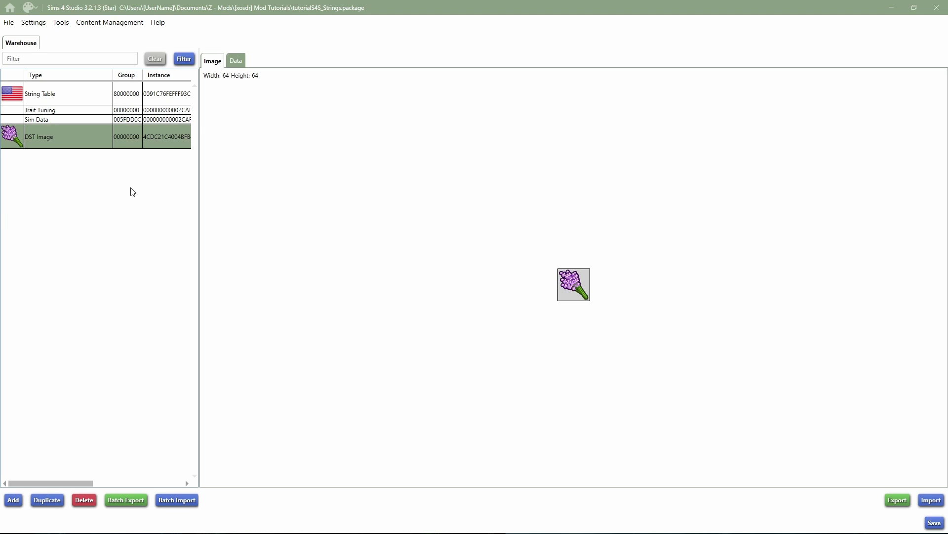
pyautogui.moveTo(71, 483); pyautogui.dragTo(88, 472)
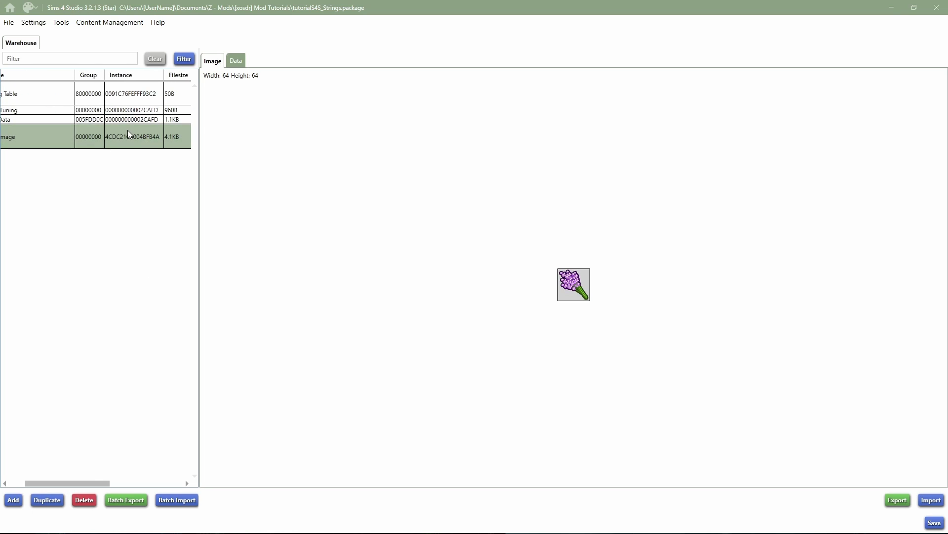
pyautogui.moveTo(73, 483); pyautogui.dragTo(42, 482)
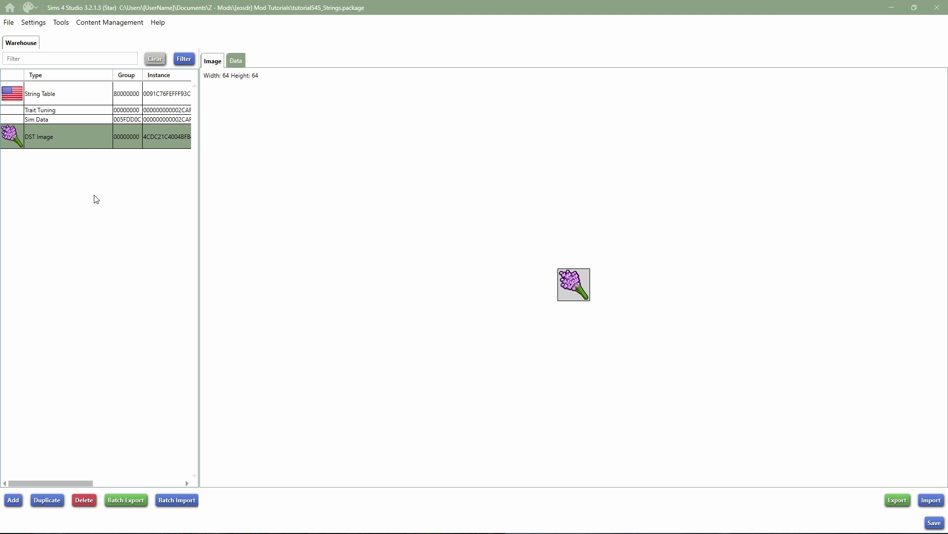
# Step: Copy the English string table to all languages and dismiss the completion message
pyautogui.click(15, 93)
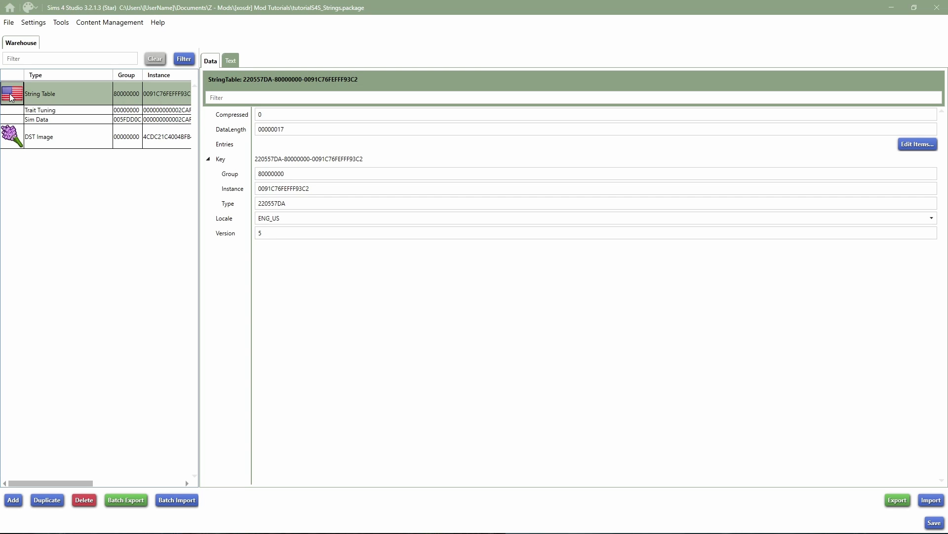
pyautogui.click(64, 25)
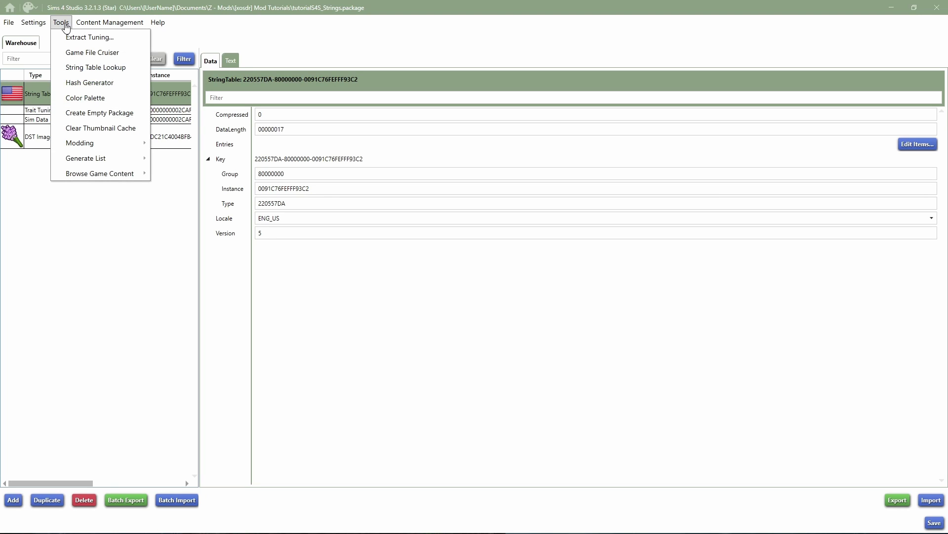
pyautogui.moveTo(91, 143)
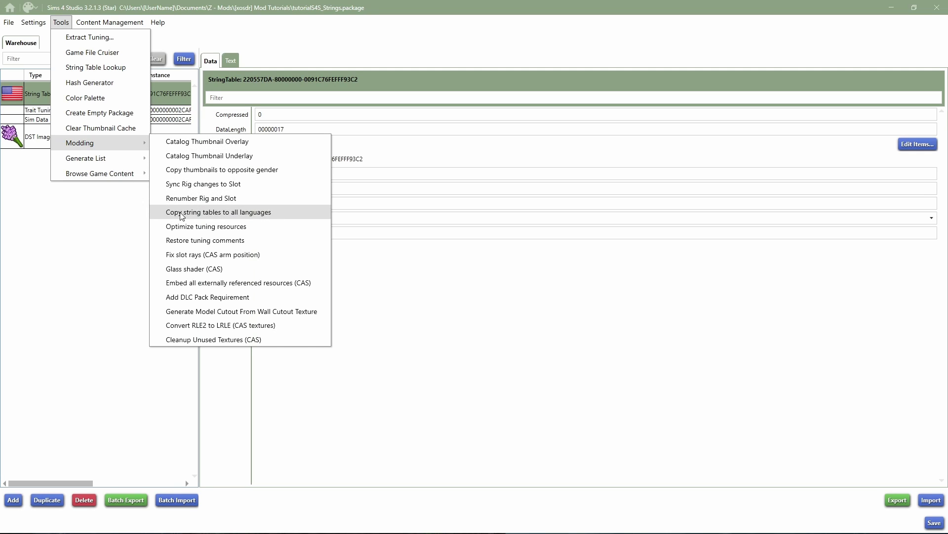
pyautogui.click(239, 212)
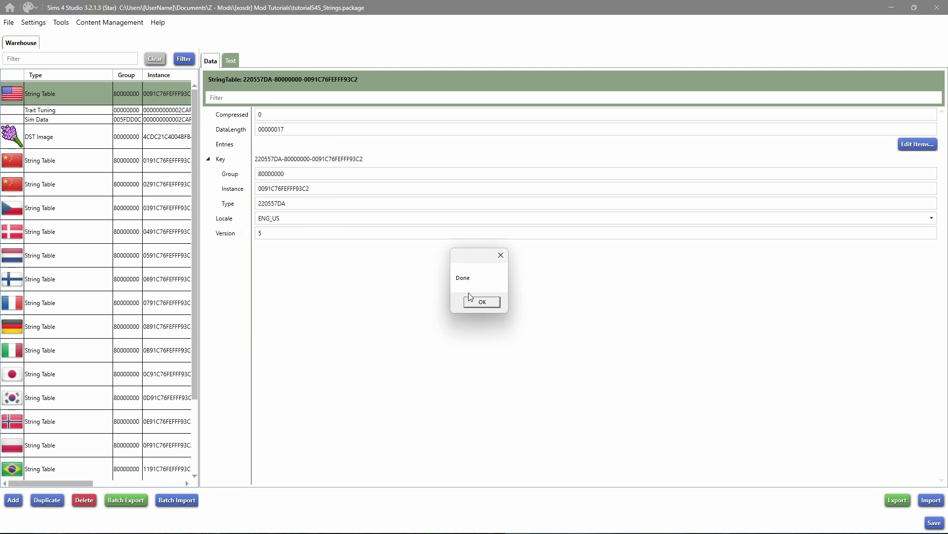
pyautogui.click(487, 302)
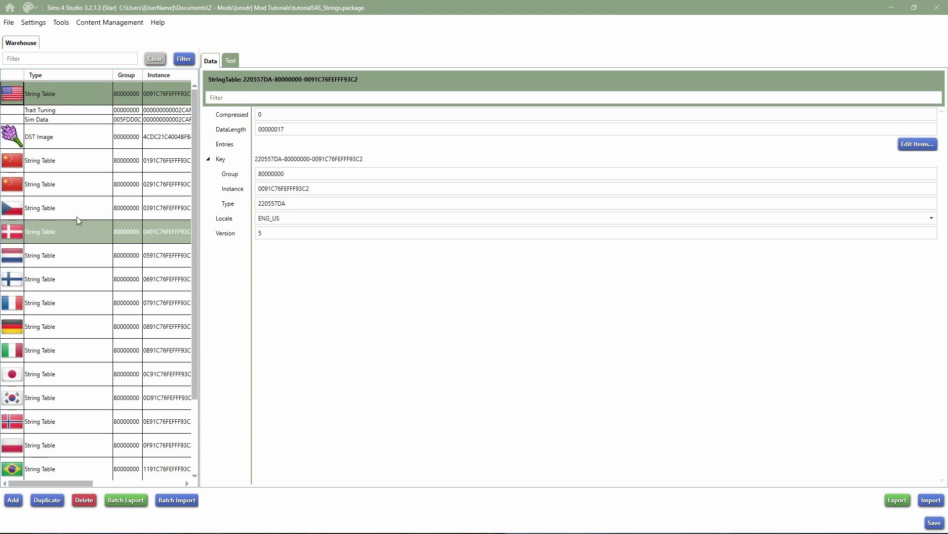
pyautogui.scroll(-2, 78, 214)
pyautogui.scroll(2, 70, 331)
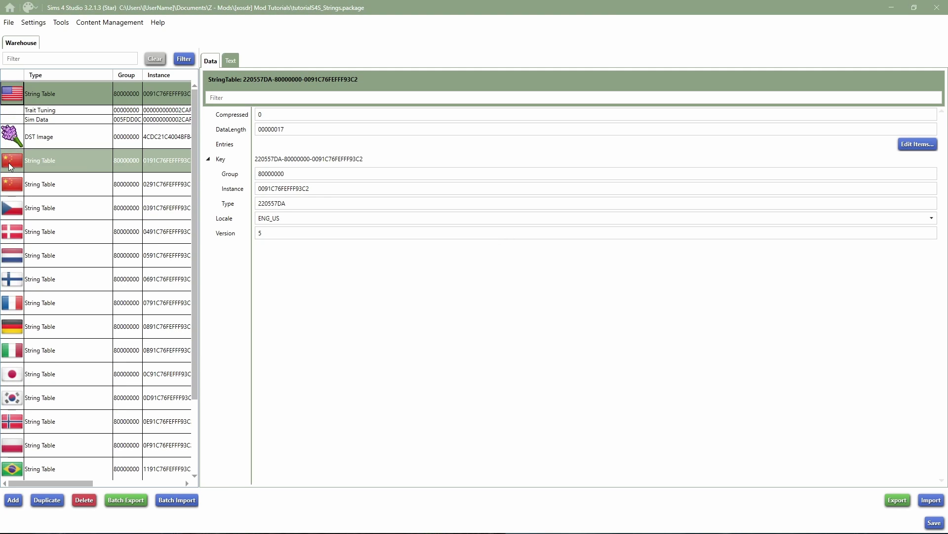
# Step: Compare the text of the English string table with the copies for the other languages, through to Japanese, and return to the English data
pyautogui.click(232, 61)
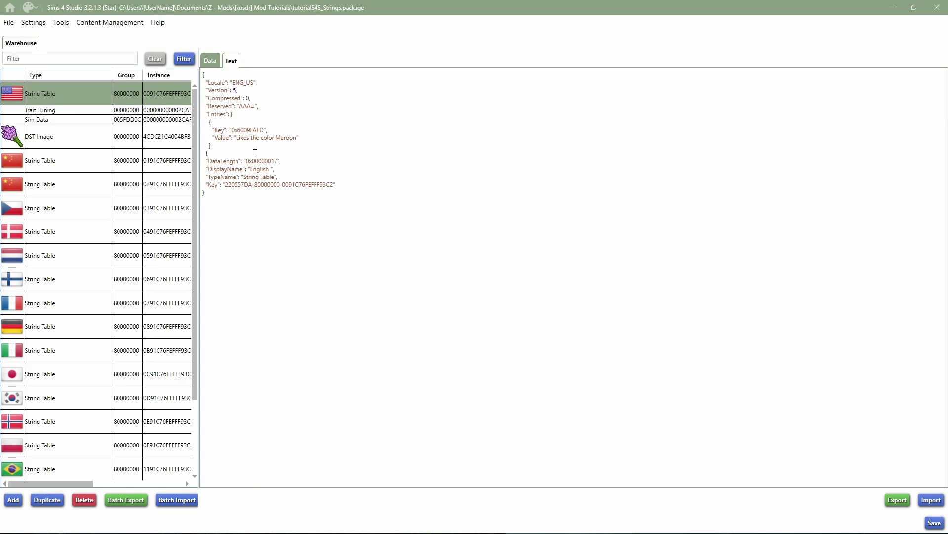
pyautogui.click(19, 162)
pyautogui.click(16, 184)
pyautogui.click(13, 213)
pyautogui.click(11, 232)
pyautogui.click(13, 254)
pyautogui.click(17, 278)
pyautogui.click(15, 303)
pyautogui.click(13, 326)
pyautogui.click(12, 349)
pyautogui.click(11, 377)
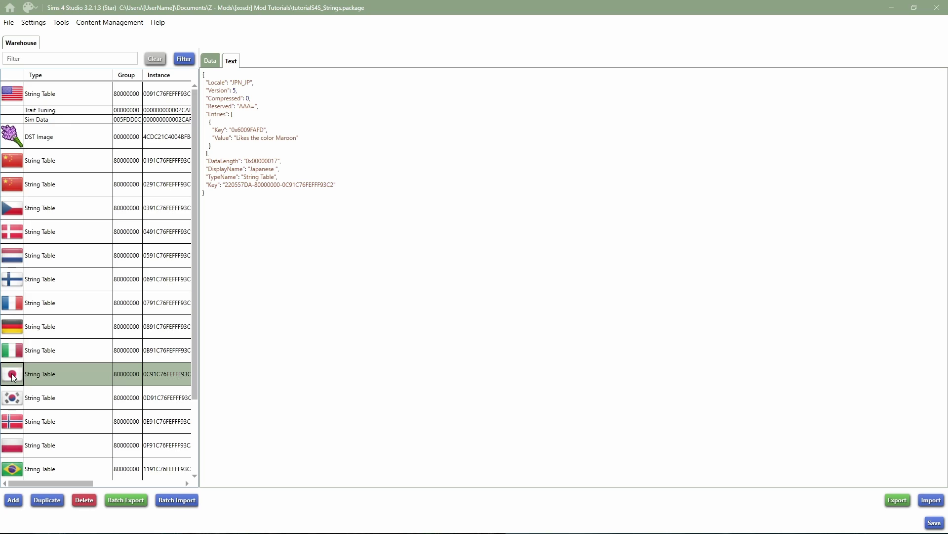
pyautogui.click(5, 93)
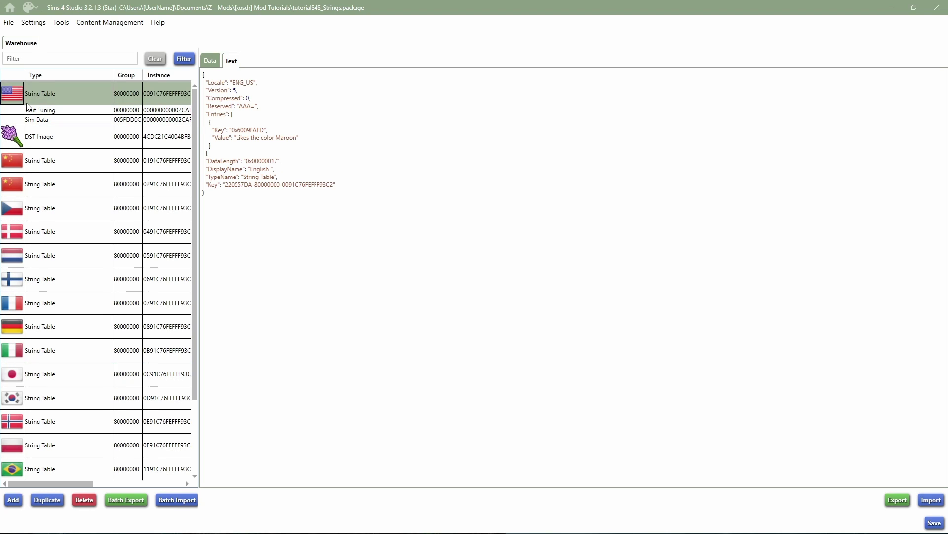
pyautogui.scroll(-2, 81, 224)
pyautogui.scroll(2, 87, 232)
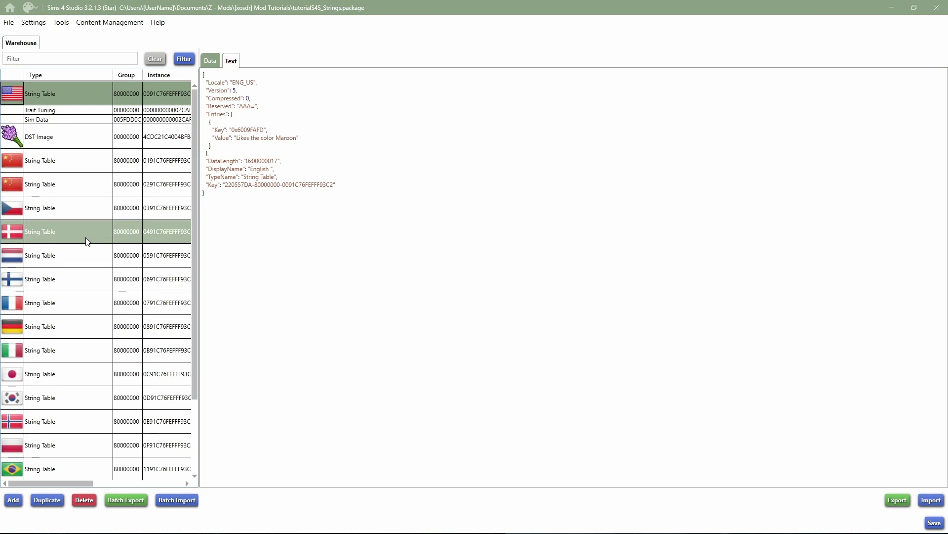
pyautogui.hotkey('ctrl', 'Tab')
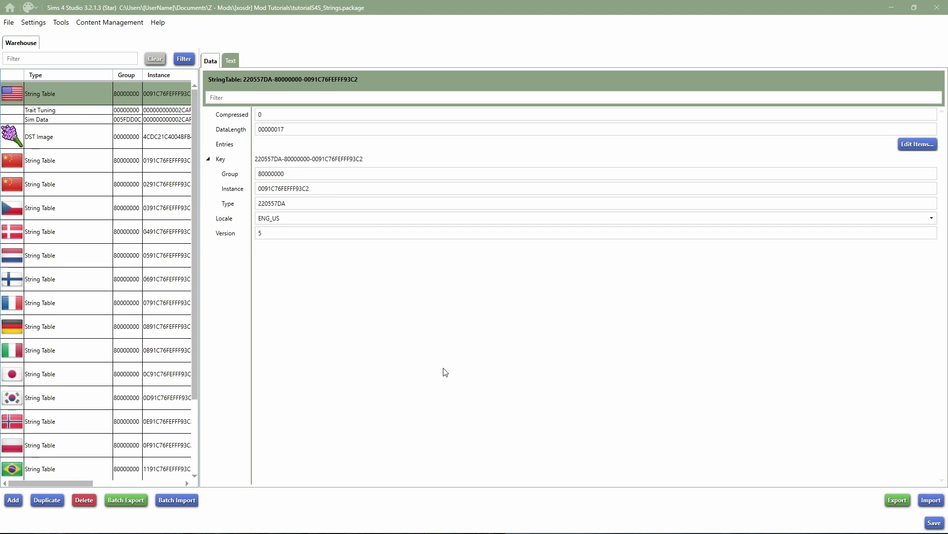